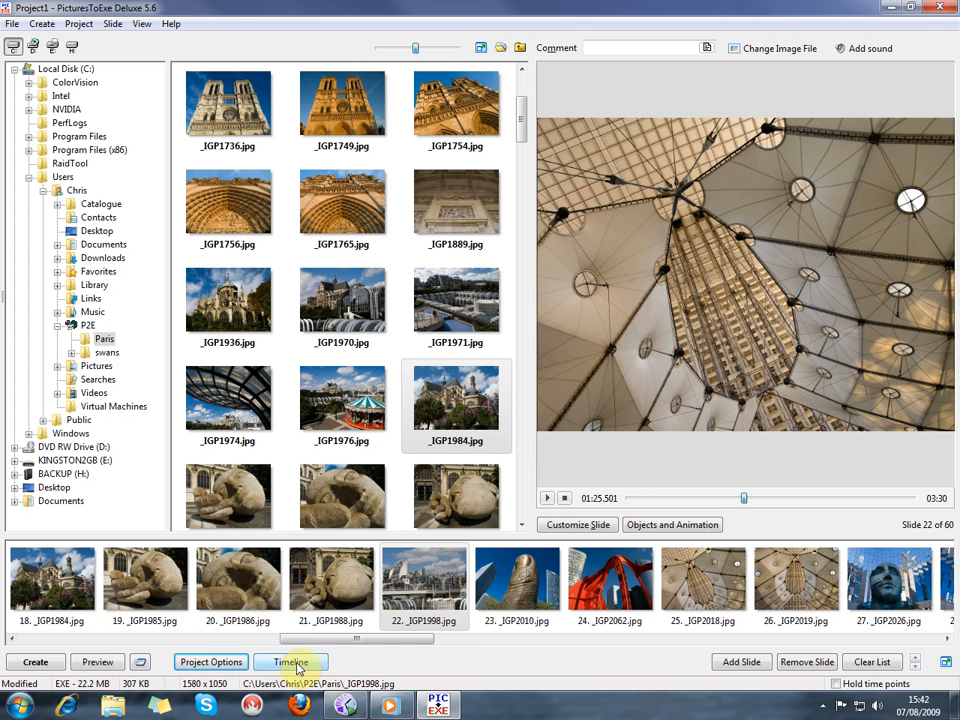
Switch to the timeline view and examine the time points and transition lengths of slides 24 to 28
left_click(291, 662)
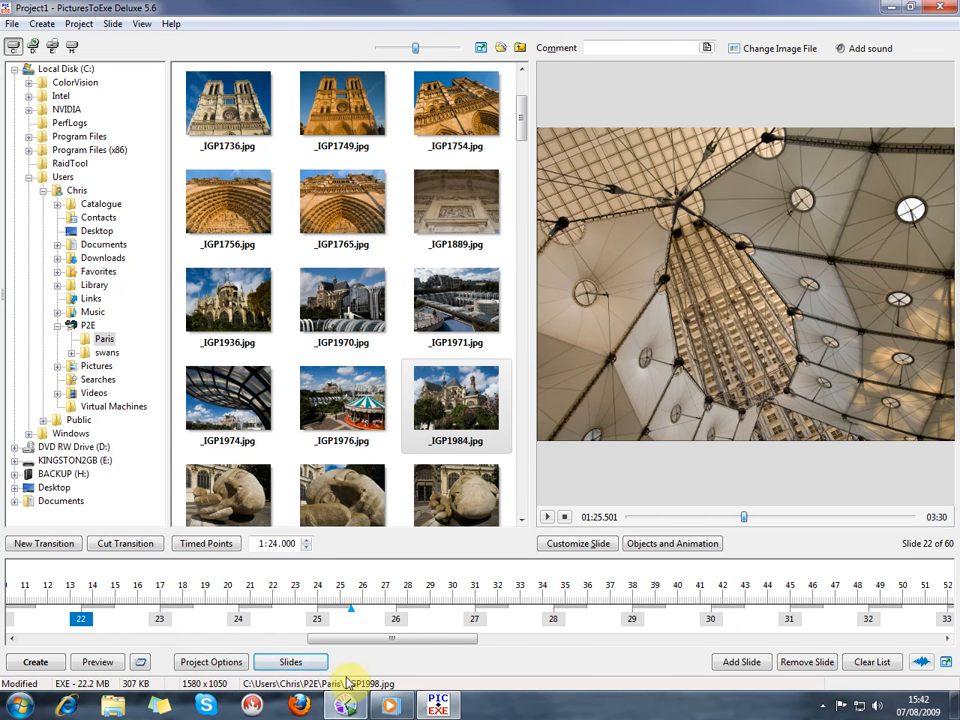
left_click(237, 620)
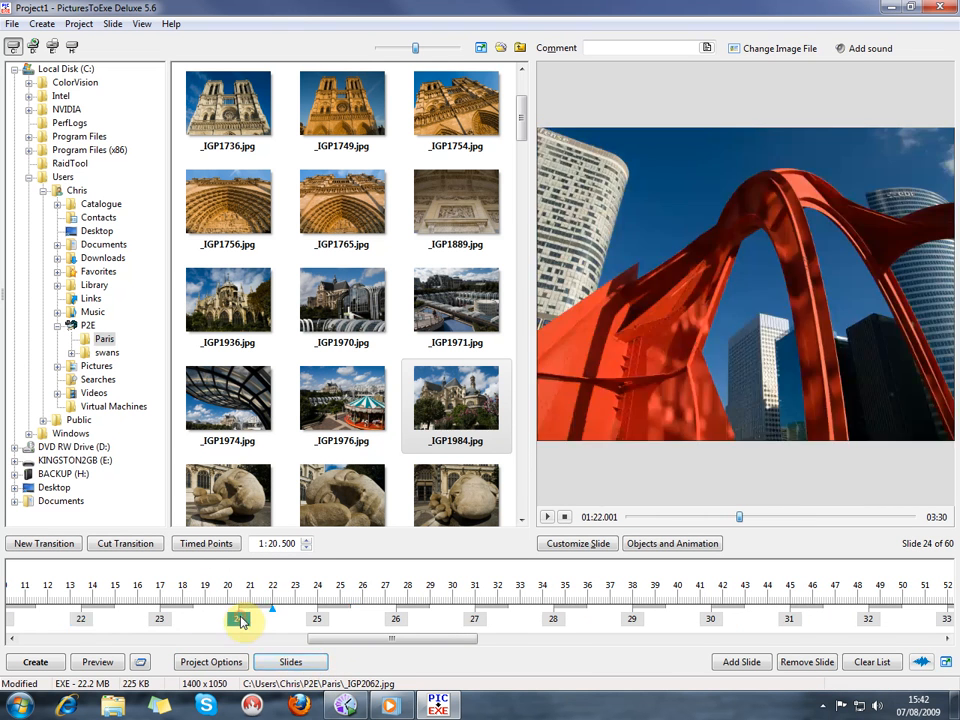
left_click(318, 620)
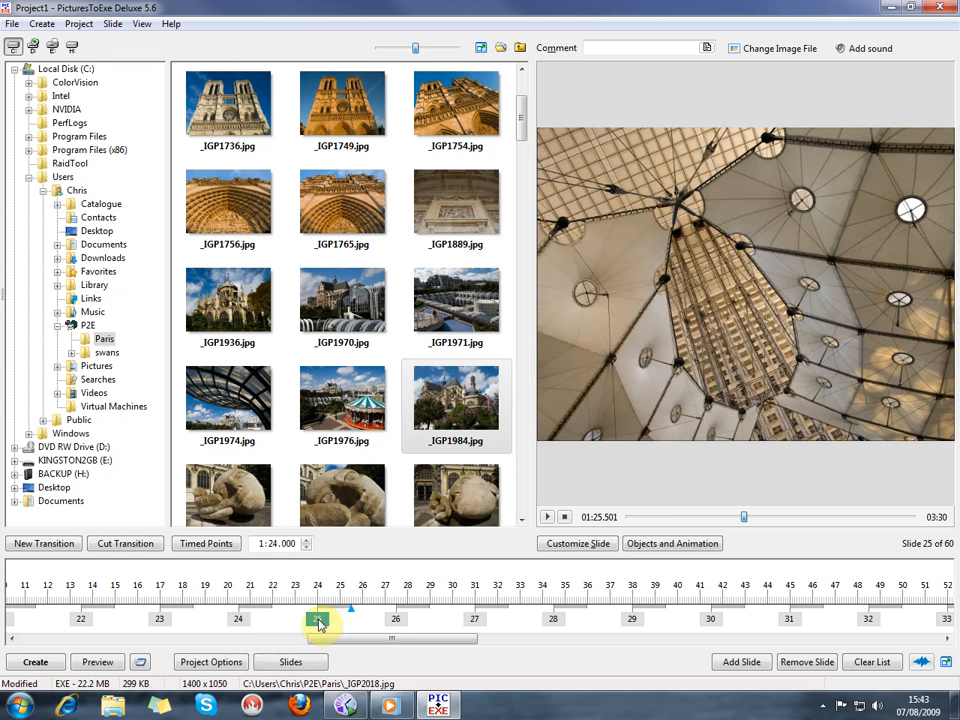
left_click(396, 622)
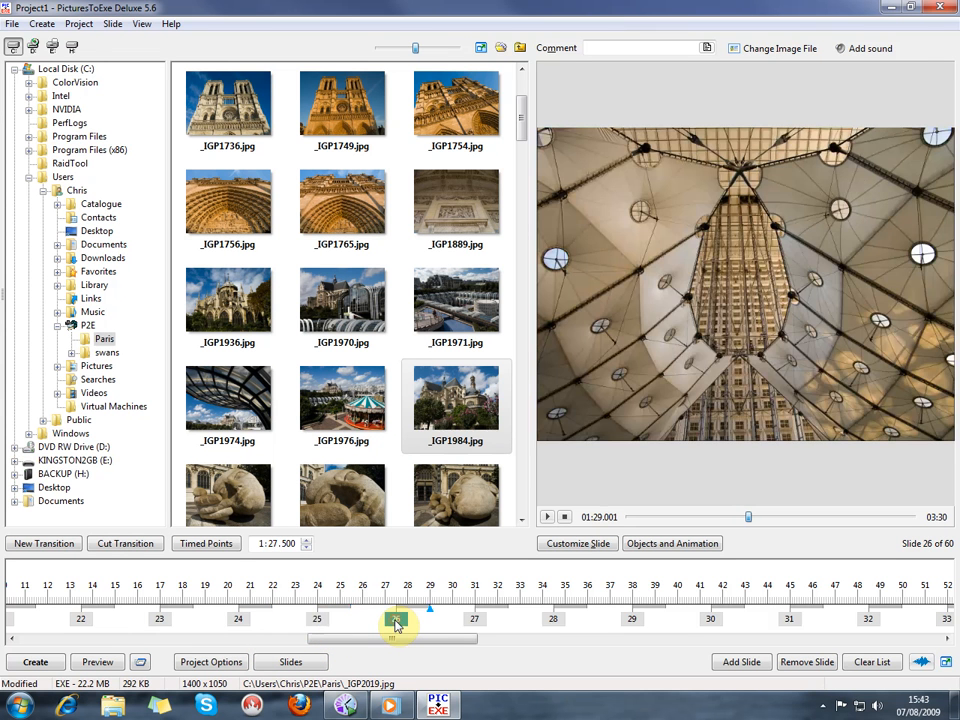
left_click(476, 621)
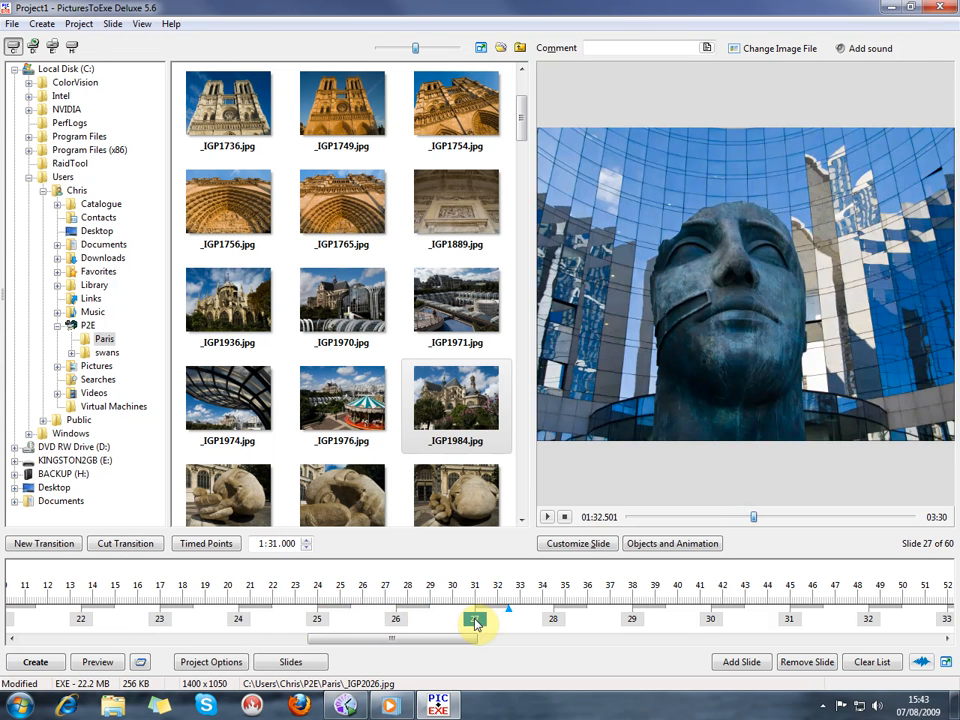
left_click(556, 620)
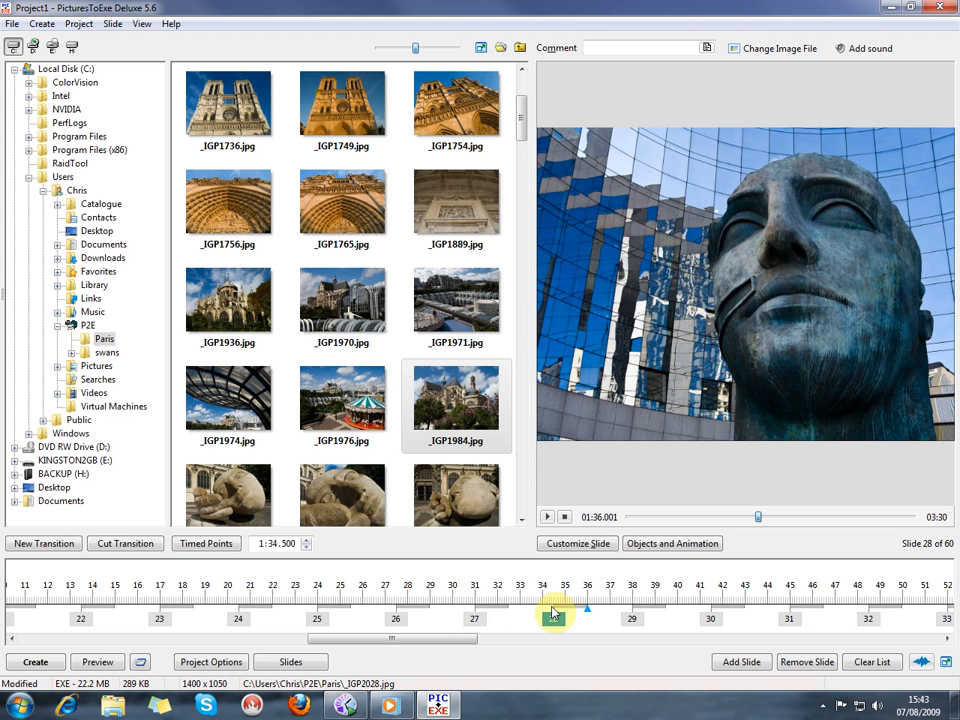
left_click(474, 619)
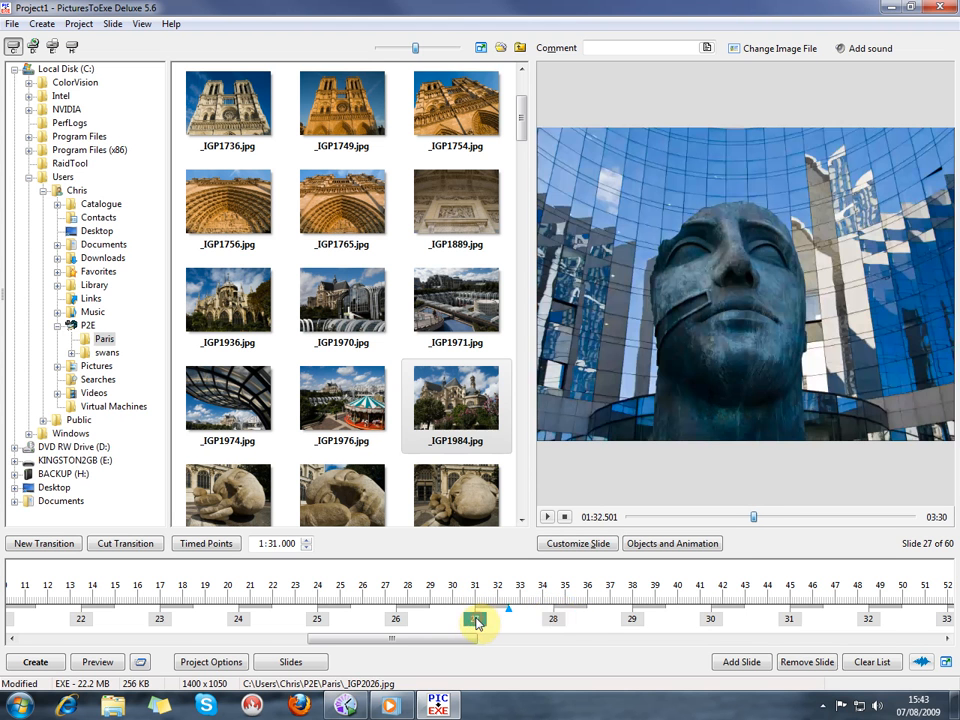
left_click(553, 620)
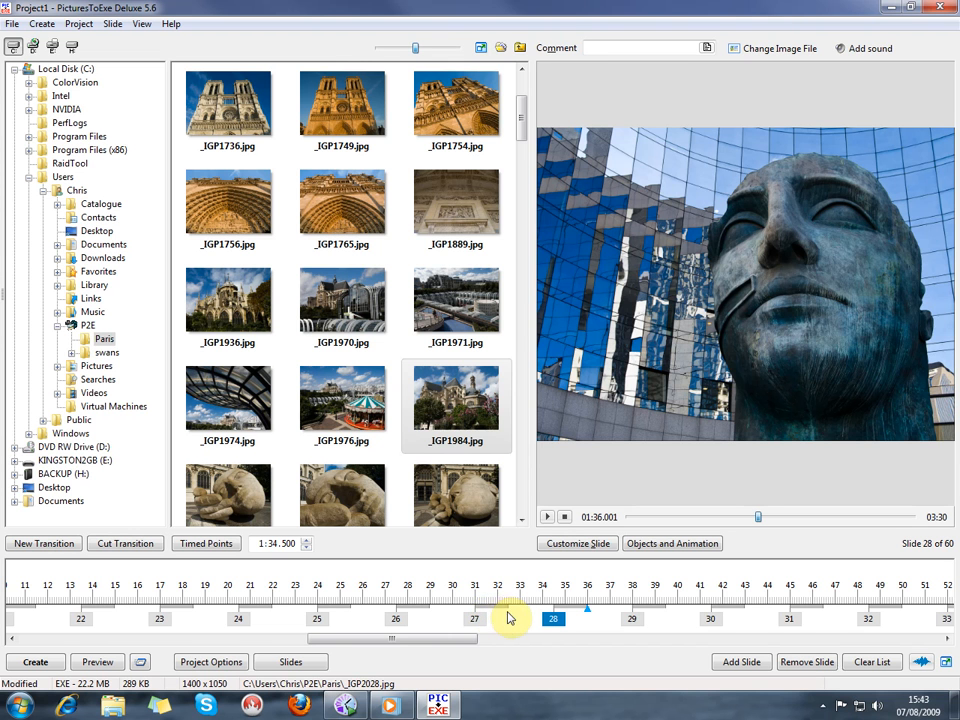
mouse_move(507, 607)
left_mouse_down()
mouse_move(493, 614)
mouse_move(516, 613)
mouse_move(491, 615)
mouse_move(508, 611)
left_mouse_up()
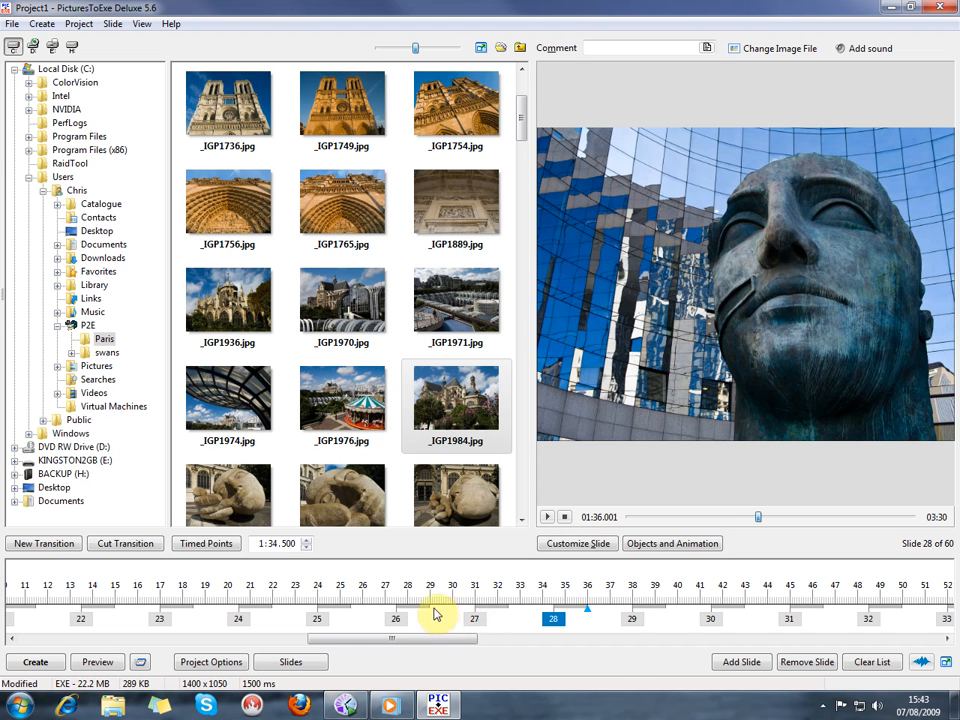
left_click(475, 619)
mouse_move(475, 622)
left_mouse_down()
mouse_move(455, 624)
mouse_move(483, 622)
mouse_move(475, 620)
left_mouse_up()
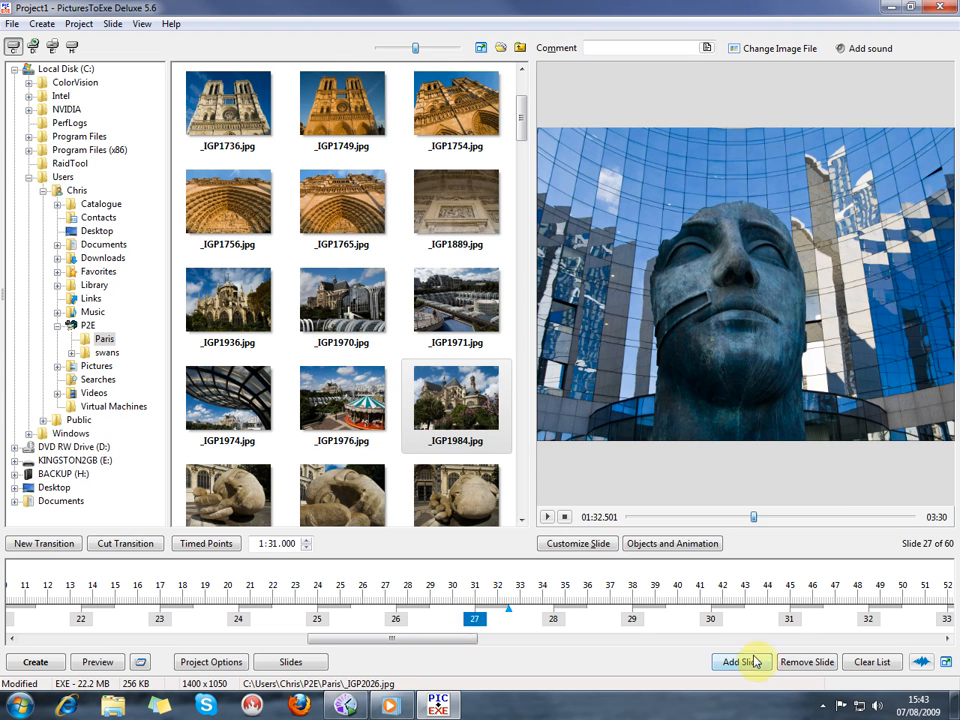
Show the audio waveform and move slide 60 to about 3:37.033, near the end of the music
left_click(923, 665)
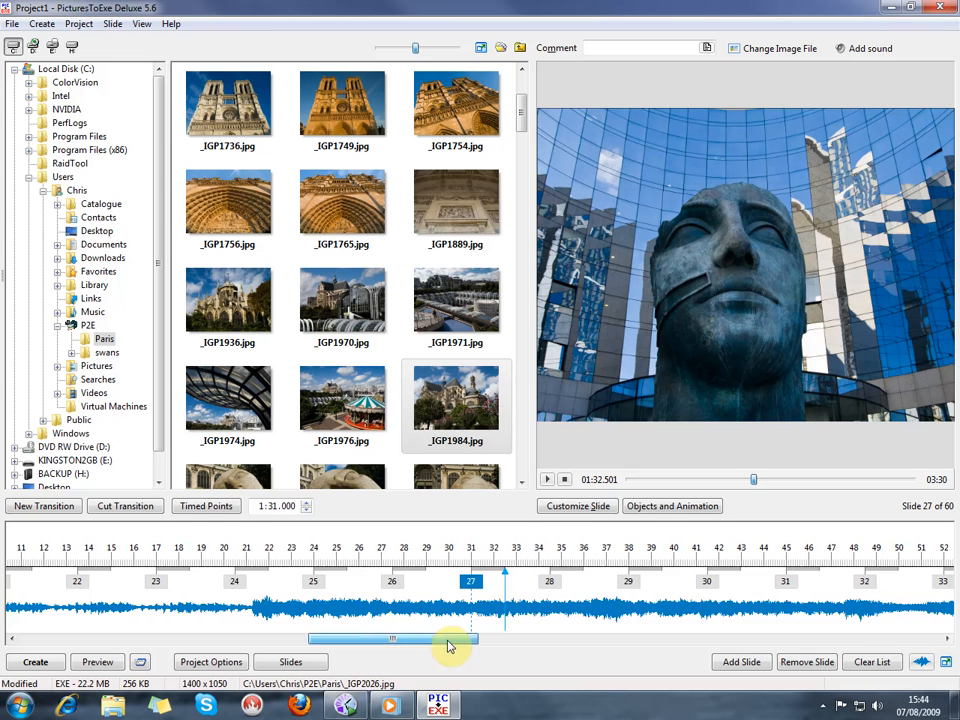
left_click_drag(447, 643, 919, 642)
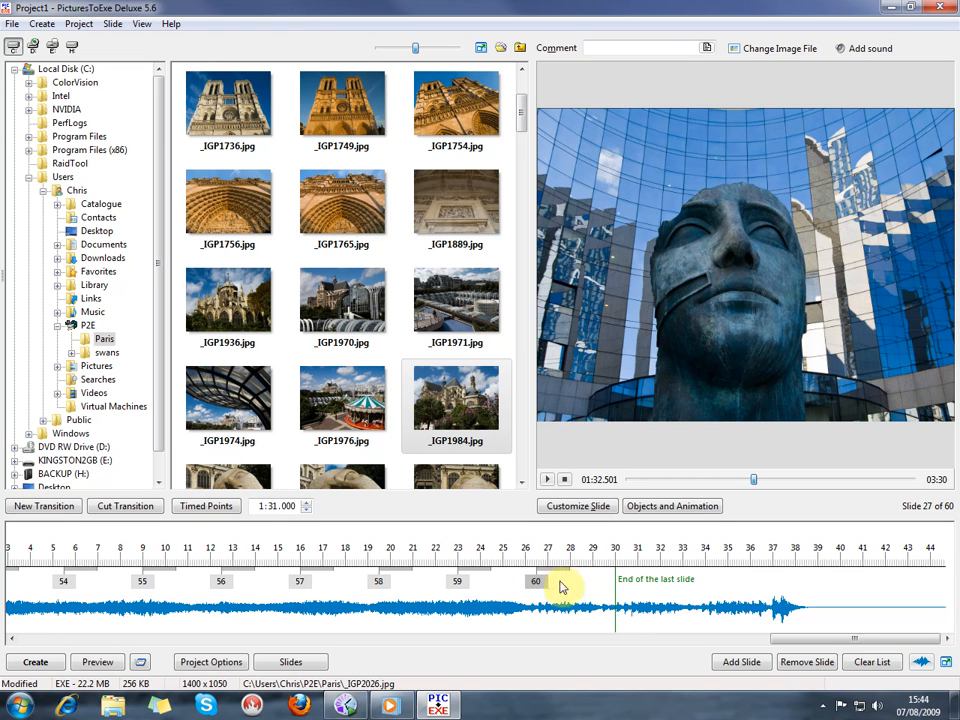
left_click(538, 584)
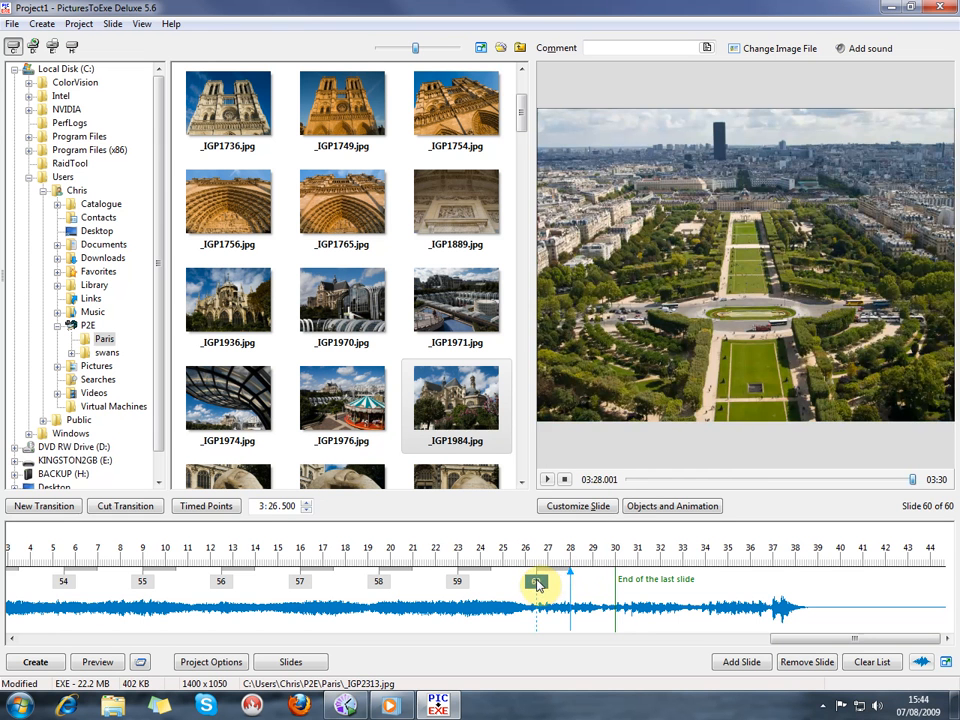
mouse_move(538, 584)
left_mouse_down()
mouse_move(762, 595)
mouse_move(776, 605)
left_mouse_up()
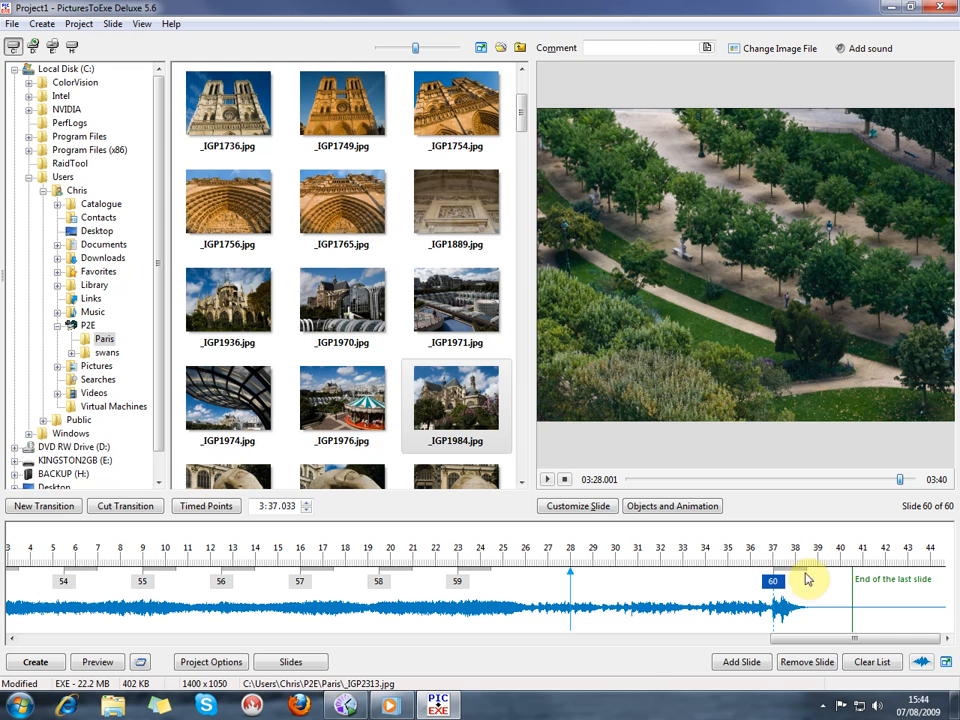
Shorten the transition of slide 60 to 567 ms
left_click_drag(806, 571, 785, 582)
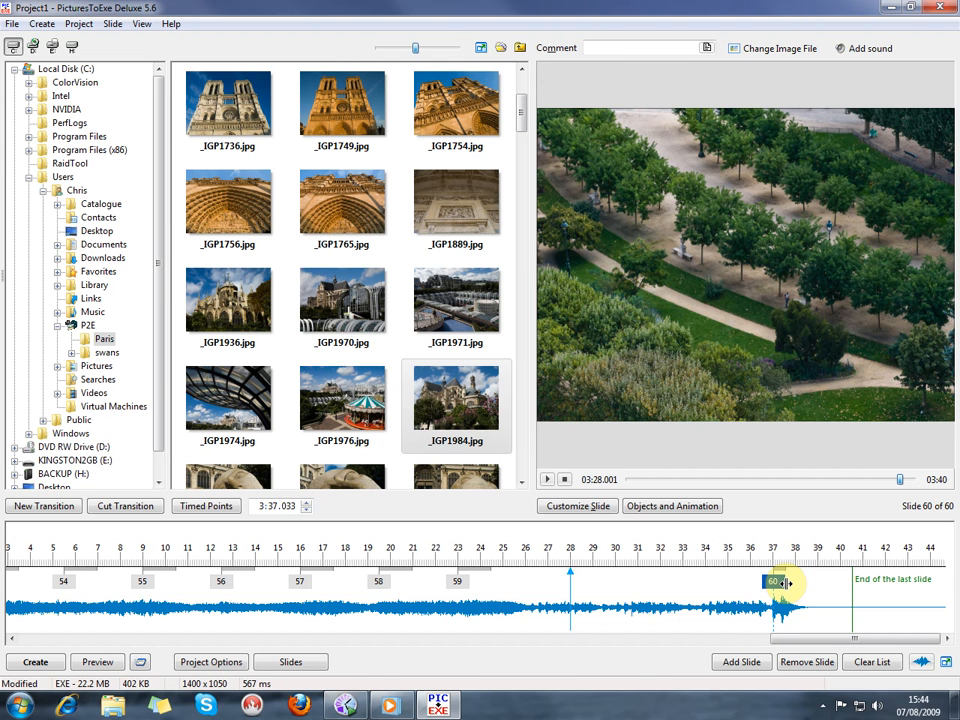
left_click_drag(785, 582, 786, 583)
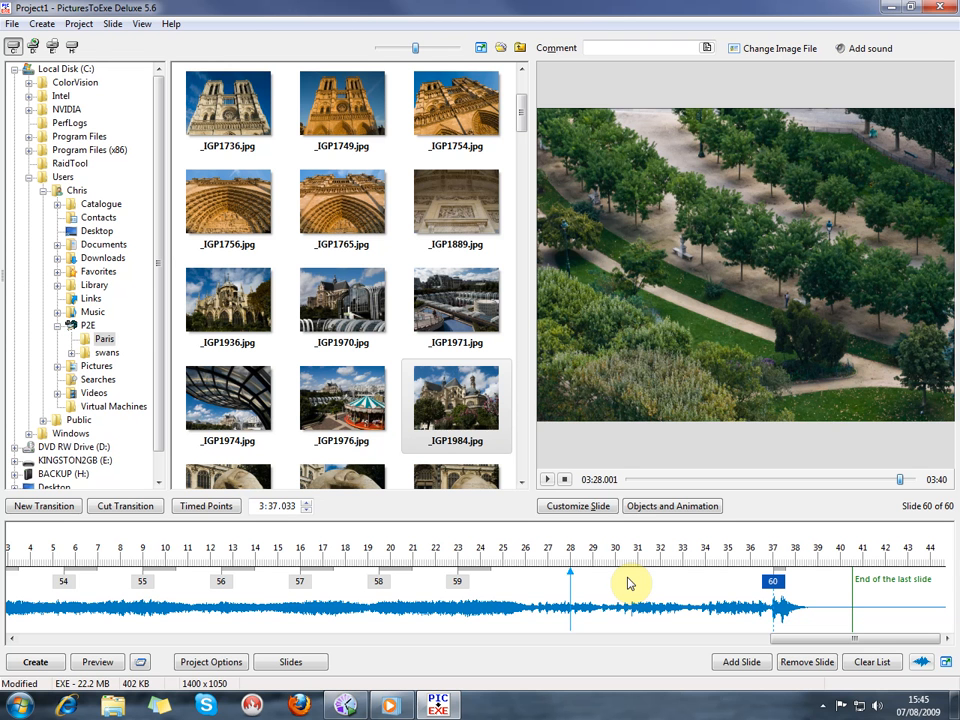
Select all slides and arrange the selected points evenly along the timeline
key("ctrl+a")
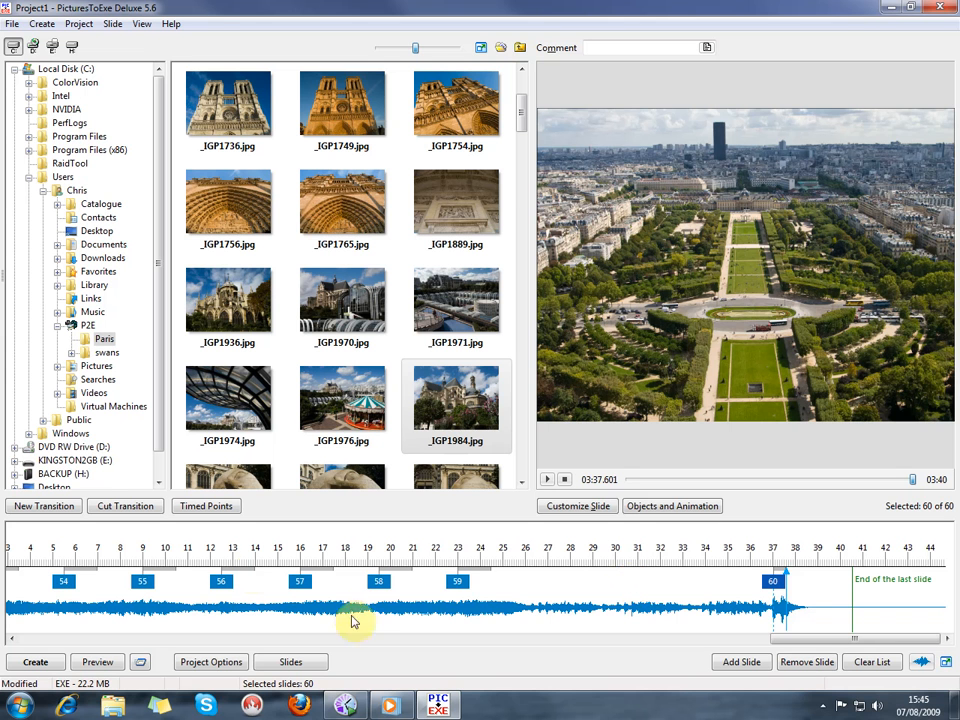
left_click(224, 513)
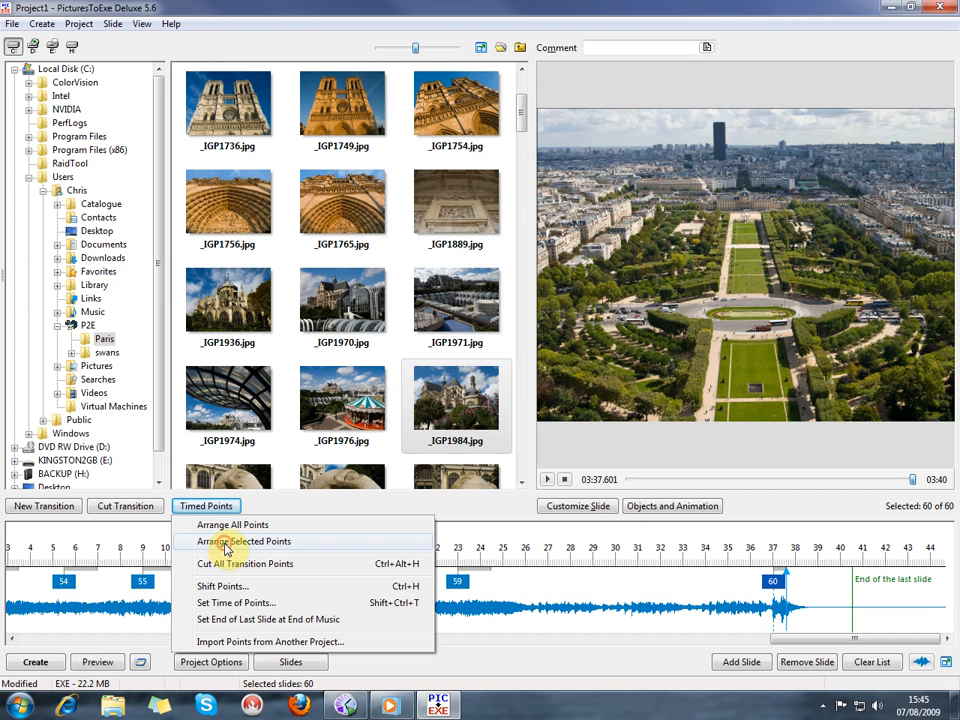
left_click(228, 542)
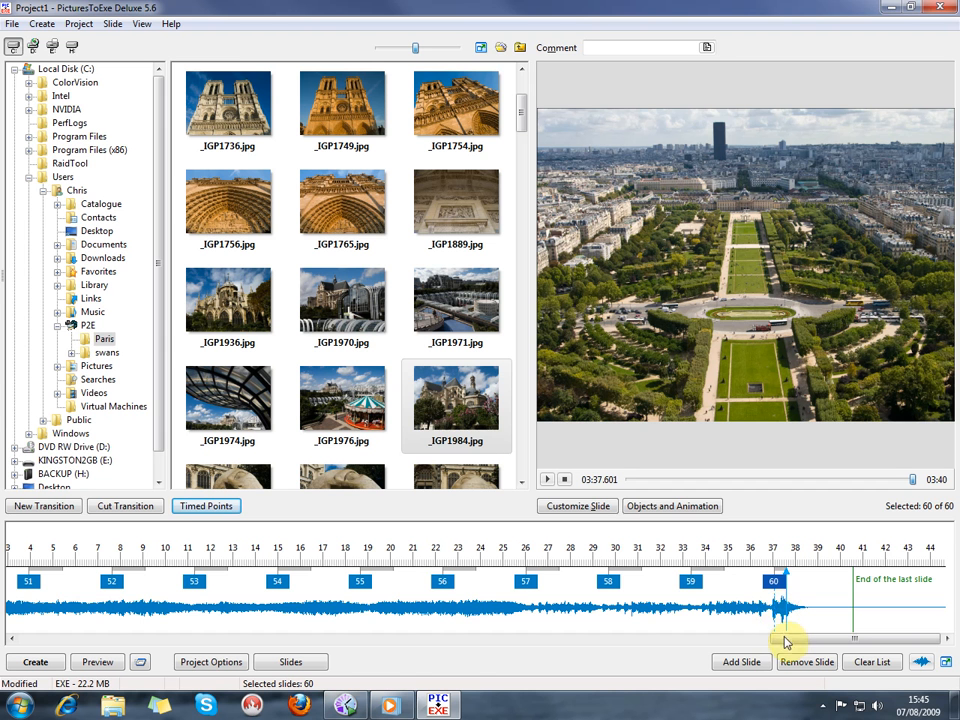
mouse_move(784, 639)
left_mouse_down()
mouse_move(300, 639)
mouse_move(17, 626)
left_mouse_up()
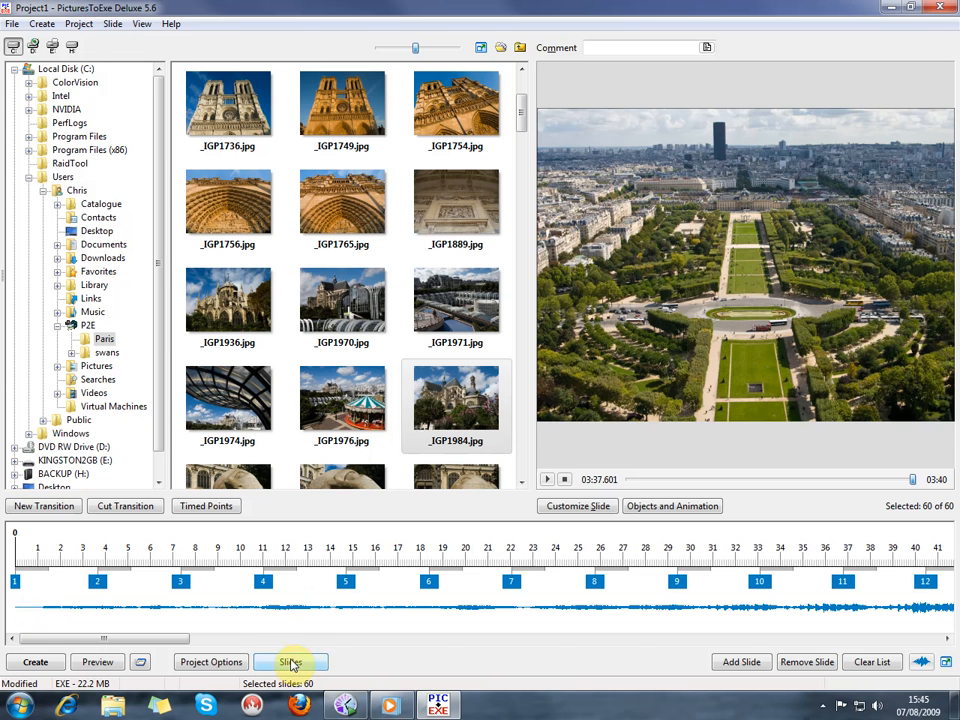
Switch to the slides view and play the show from slide 6 in the small preview, then stop playback
left_click(290, 663)
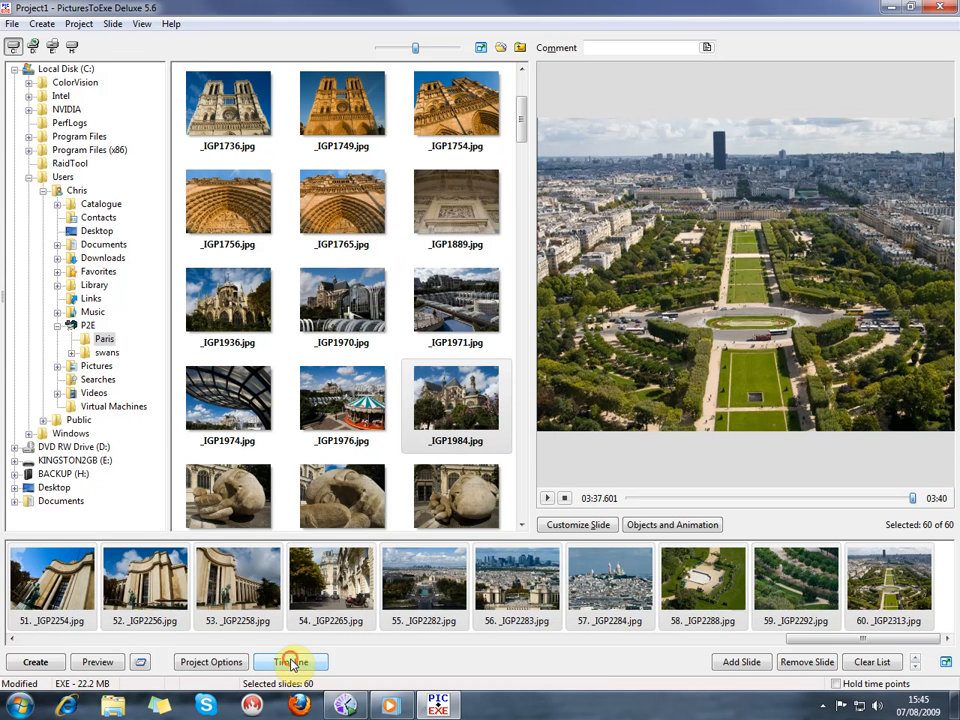
left_click(290, 663)
left_click(290, 663)
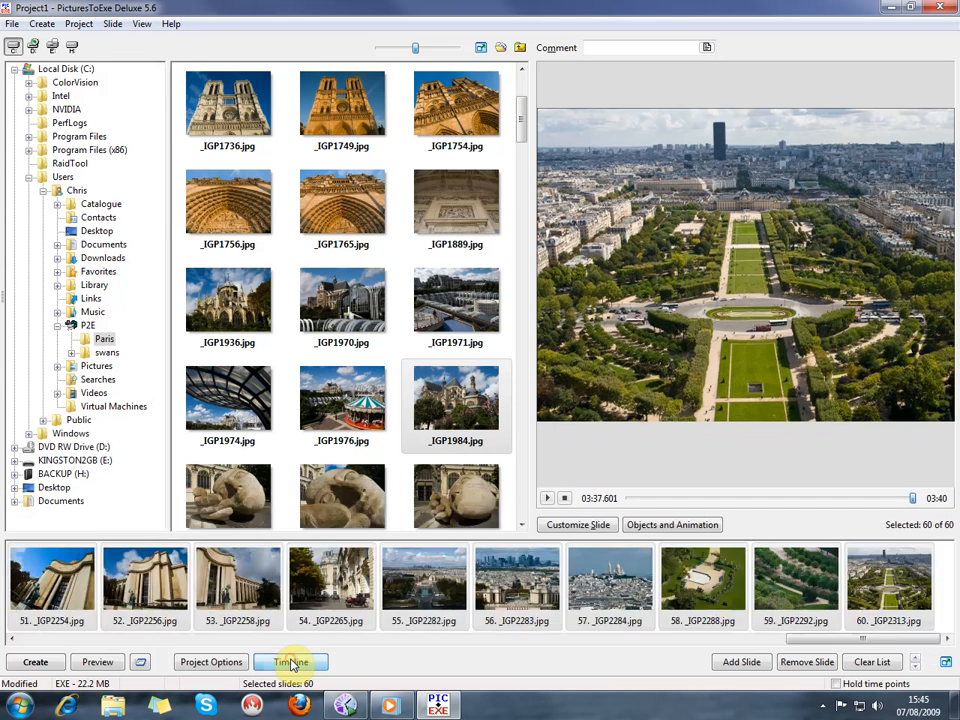
scroll(265, 590, "up", 7)
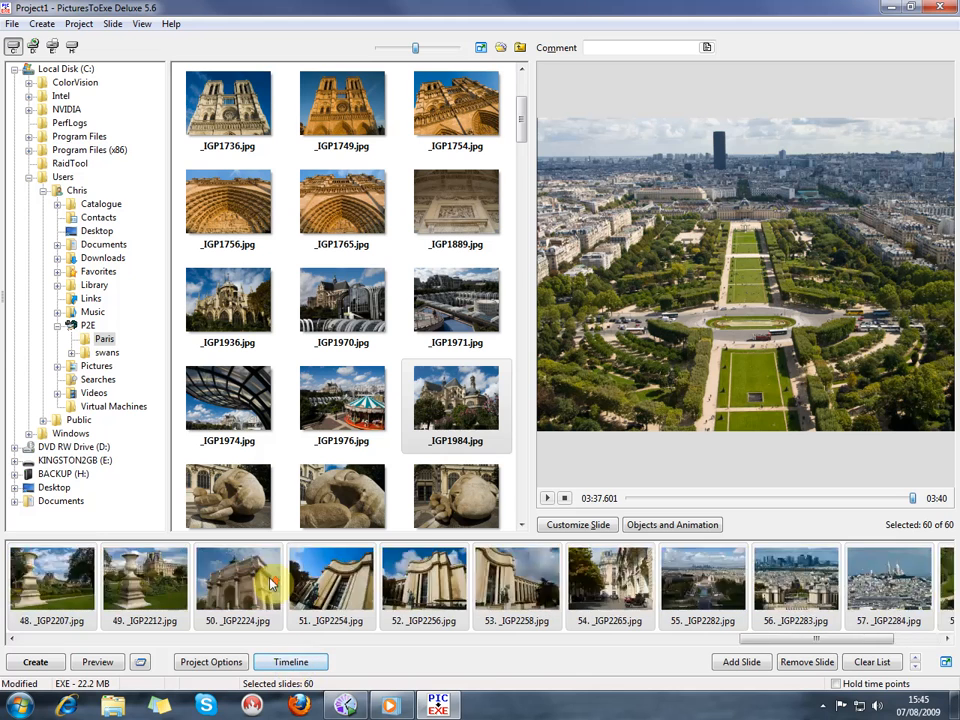
scroll(265, 590, "up", 7)
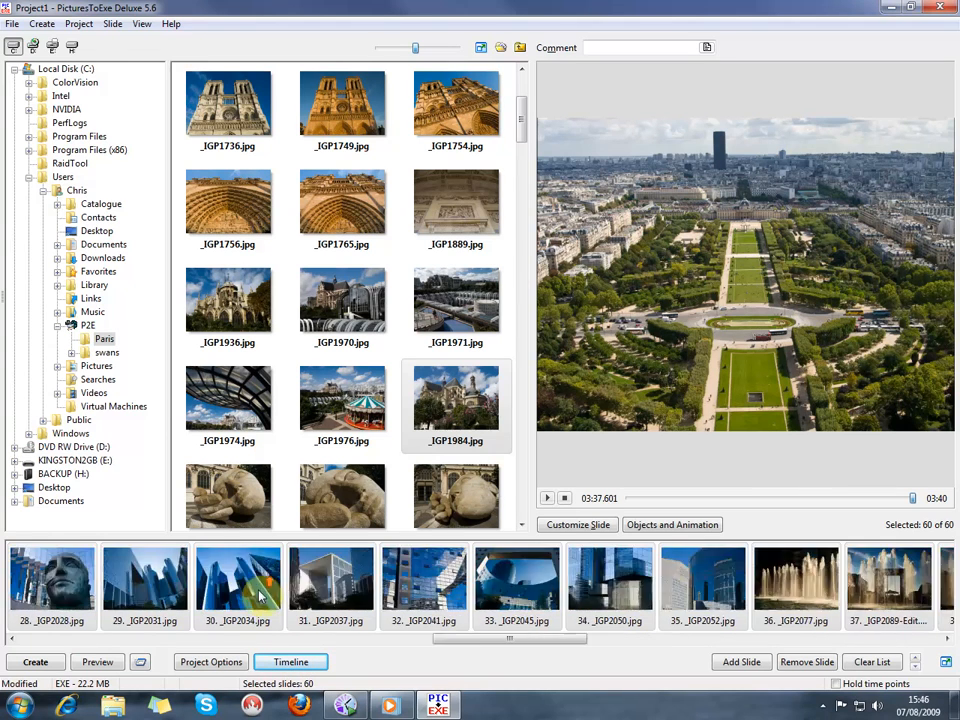
scroll(255, 596, "up", 4)
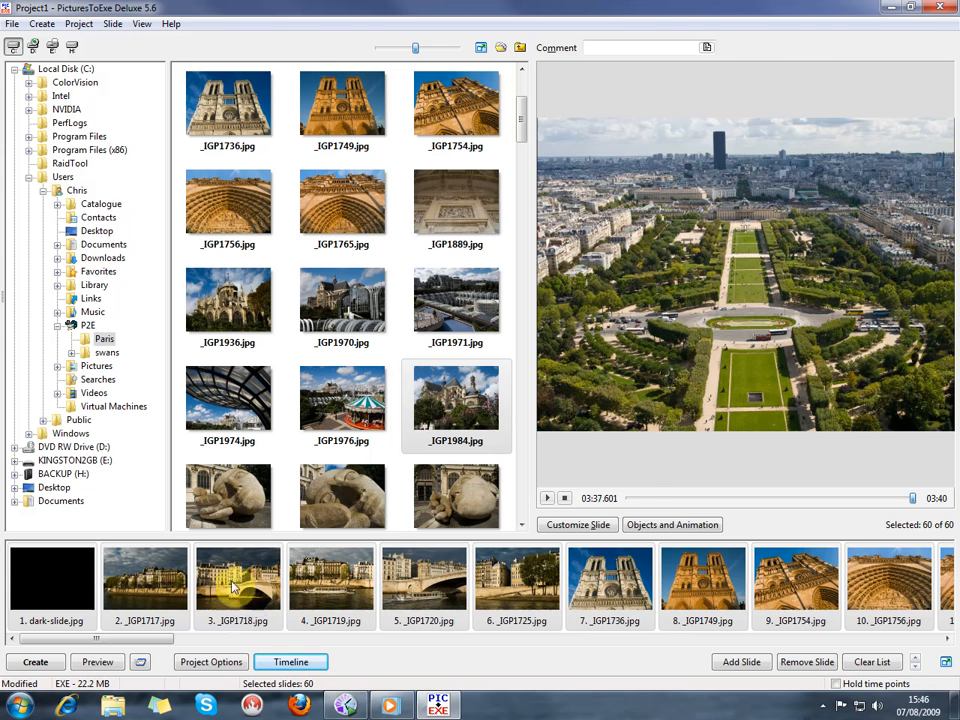
left_click(508, 580)
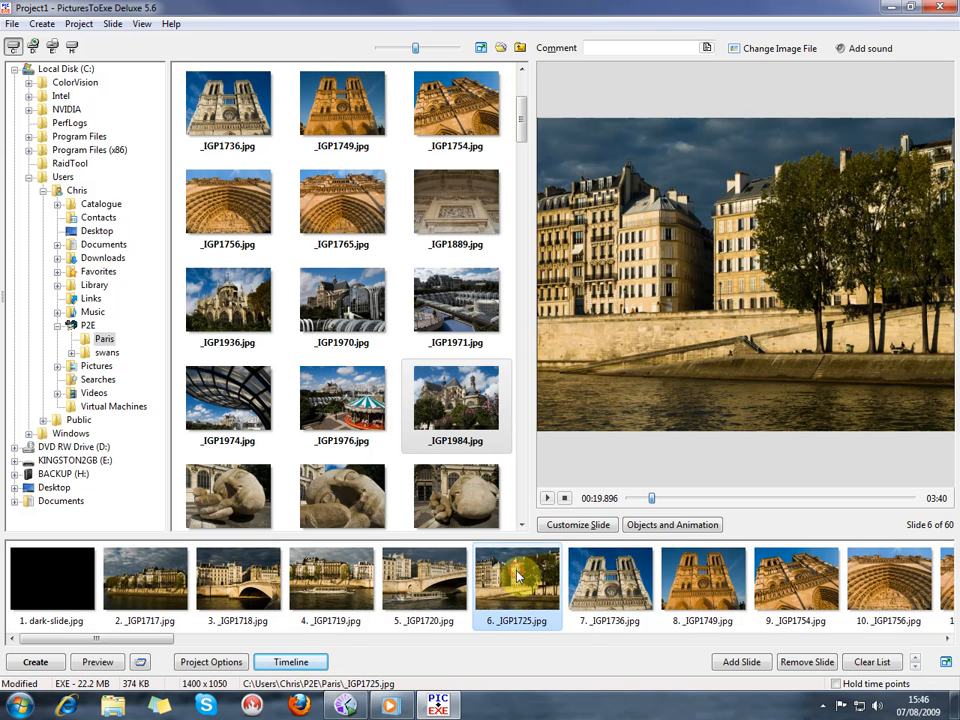
left_click(548, 499)
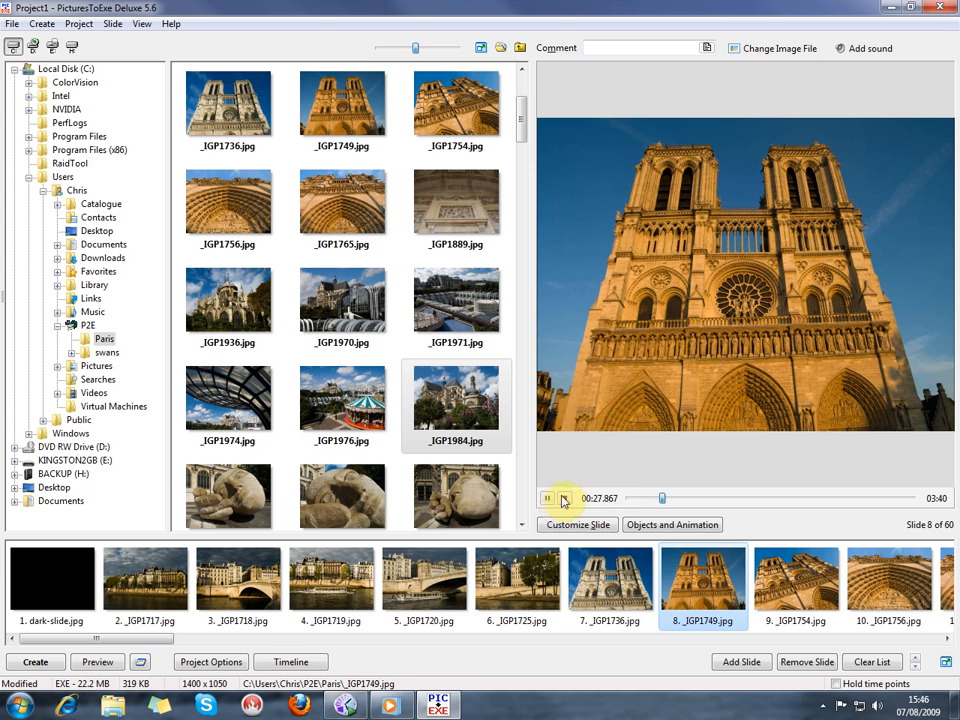
left_click(549, 500)
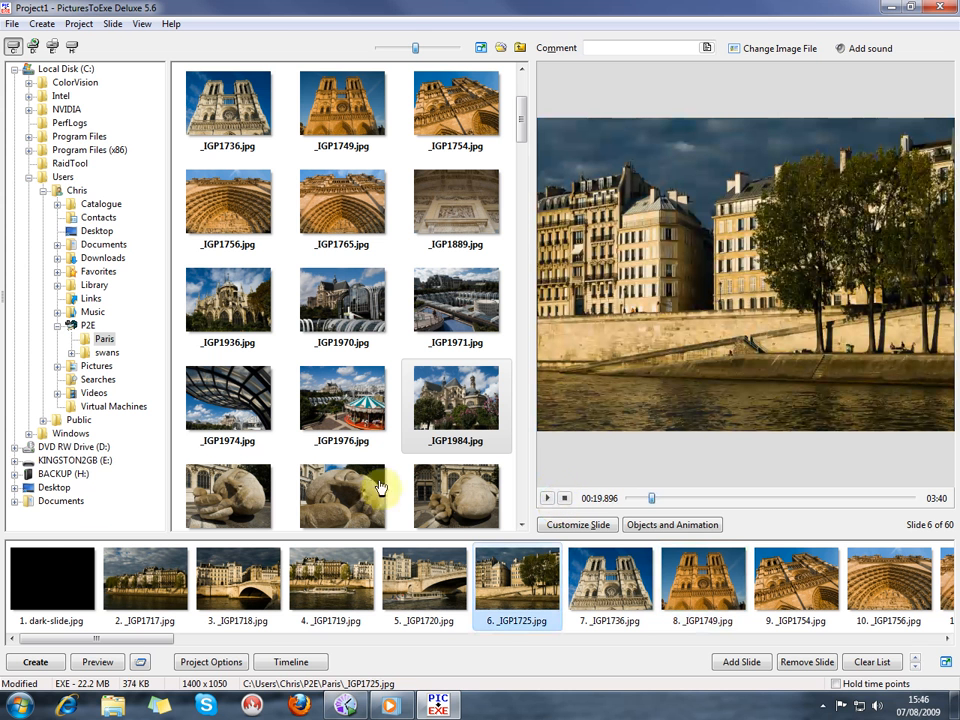
Preview the slideshow in full screen and return to the project
left_click(95, 664)
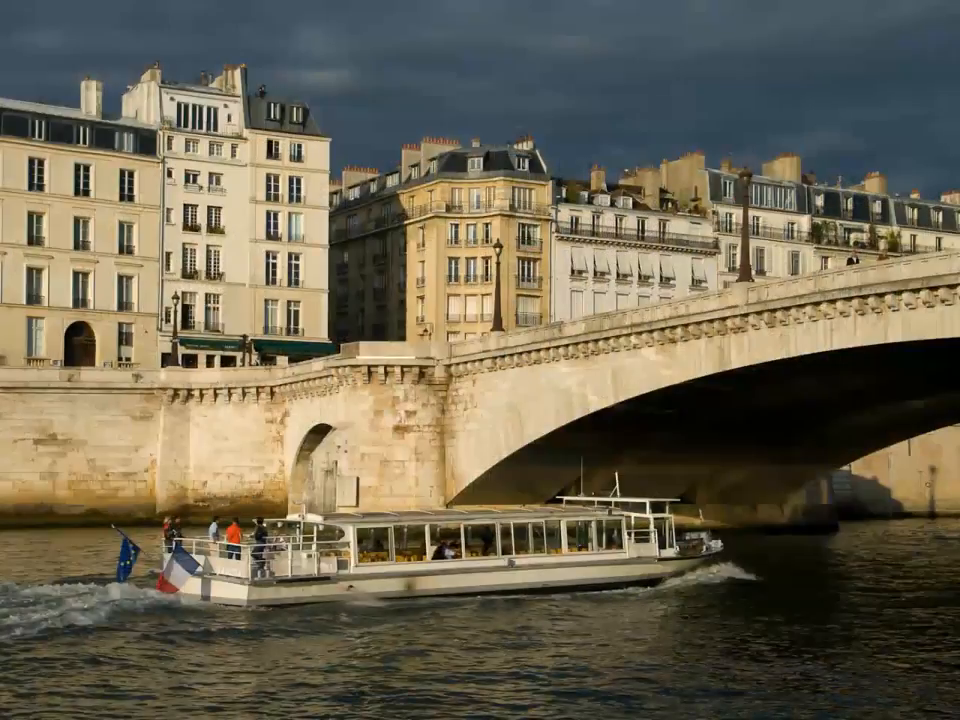
key("Escape")
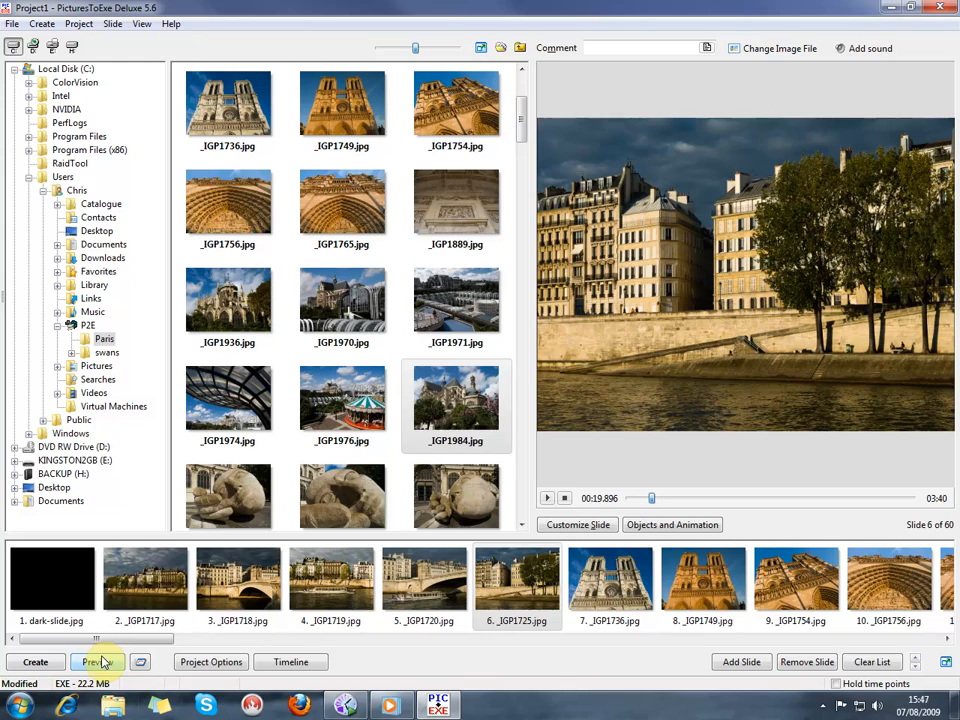
Return to the timeline and move slide 10 to 0:32.967 and slide 11 to 0:36.500
left_click(291, 662)
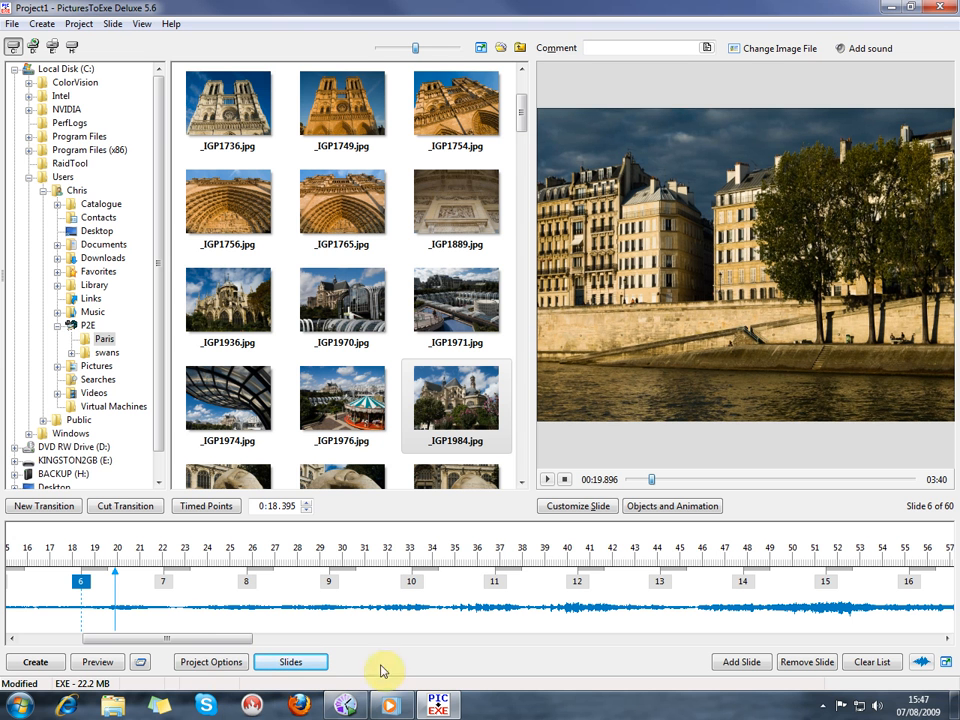
left_click(410, 581)
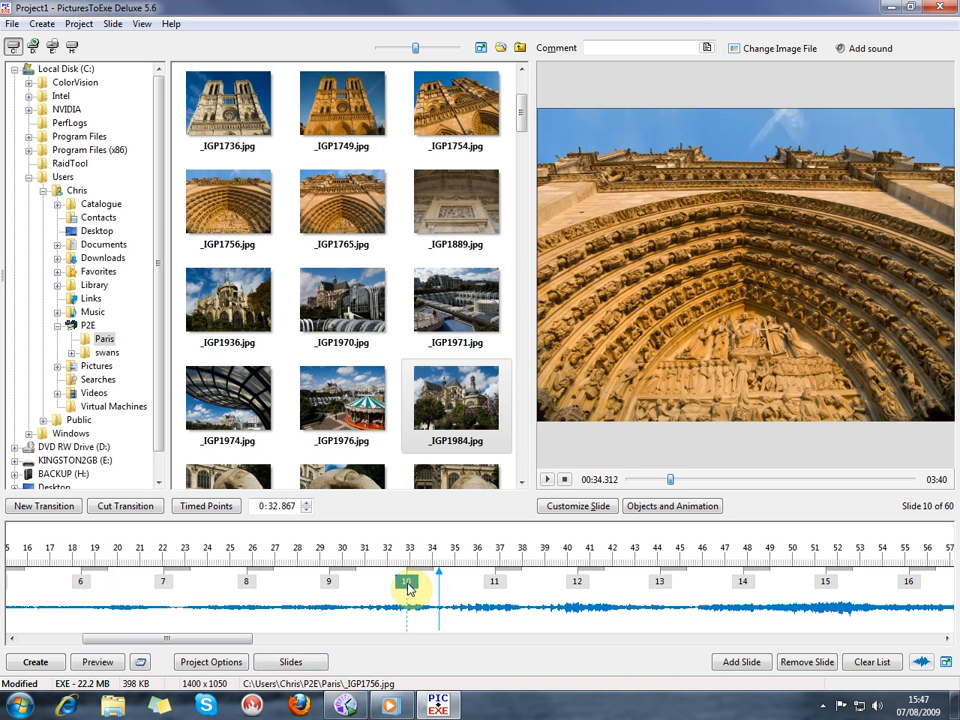
left_click_drag(407, 583, 409, 582)
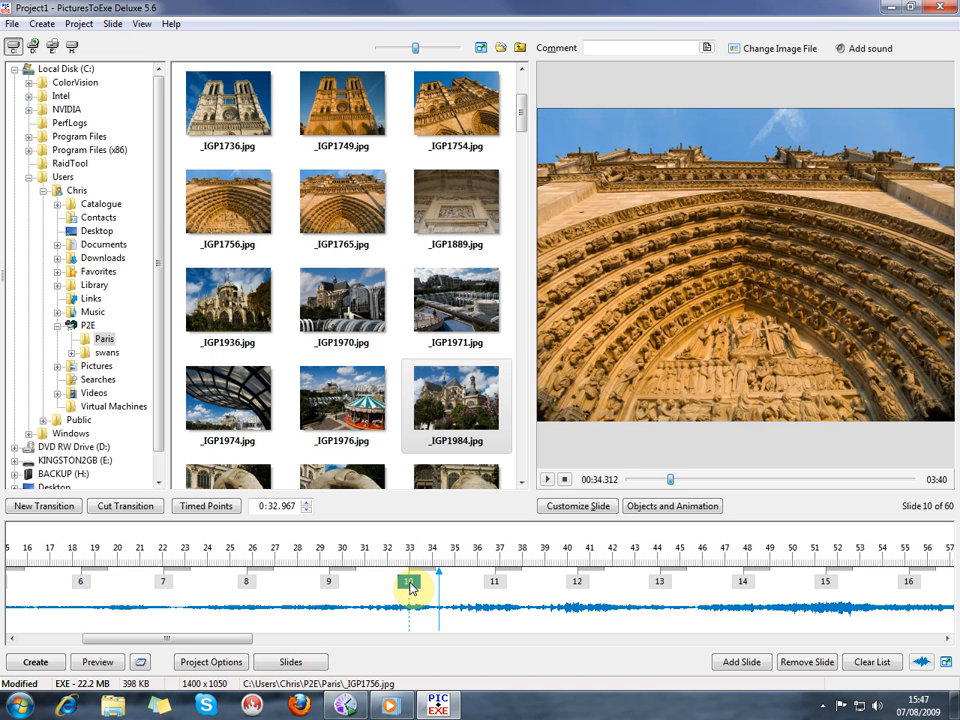
left_click(493, 585)
left_click_drag(493, 591, 484, 591)
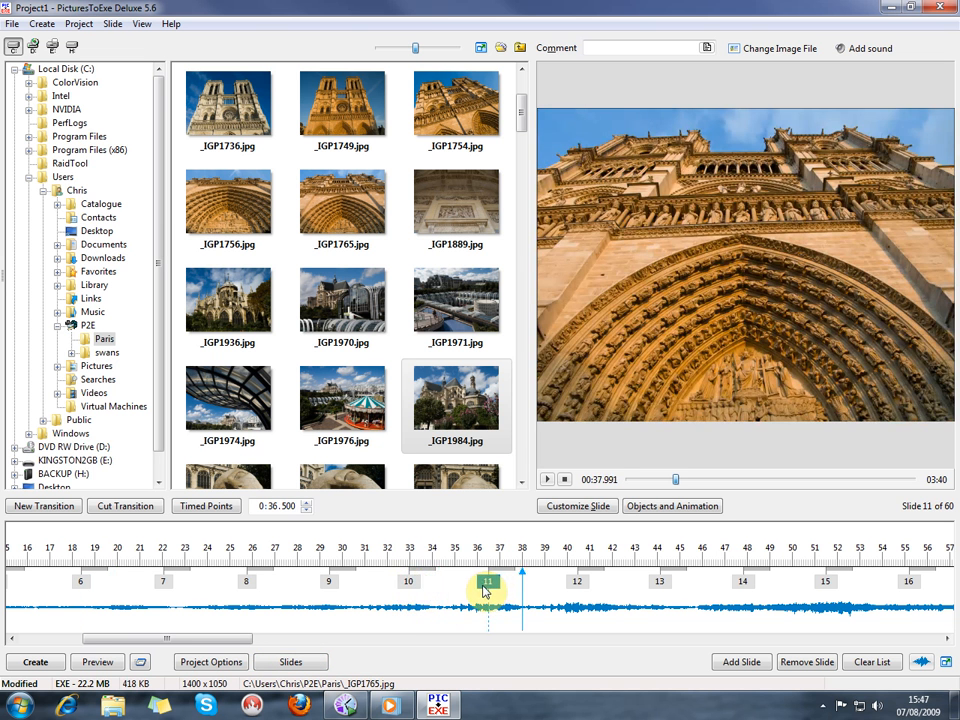
Move slide 12 to 0:39.967, slide 13 to about 0:43.8 and slide 14 to 0:47.500 on the timeline
left_click(569, 589)
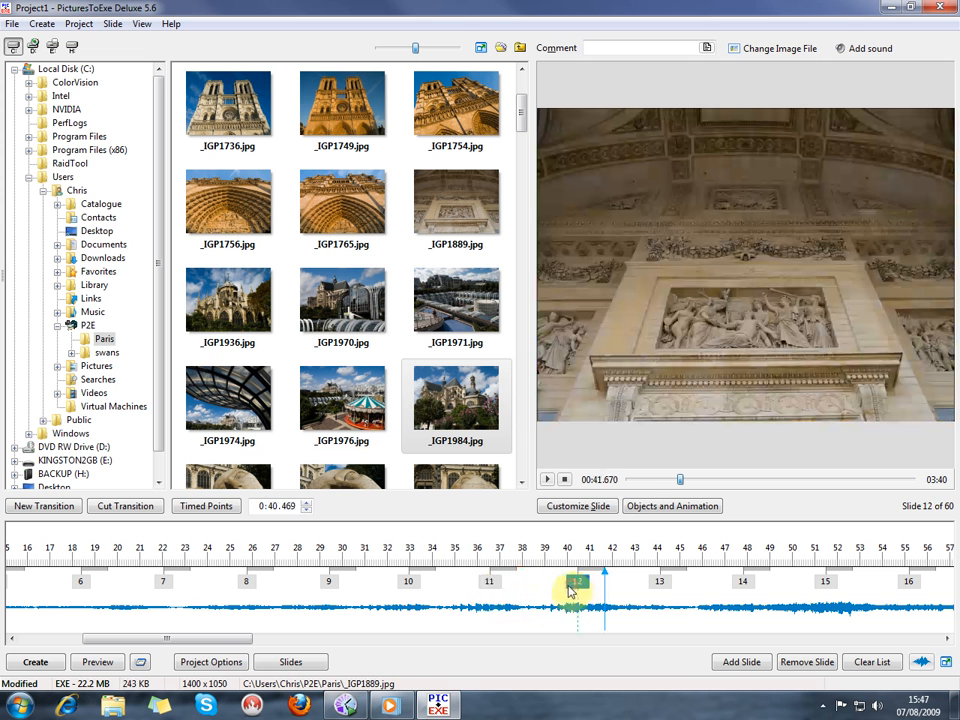
left_click_drag(569, 589, 558, 589)
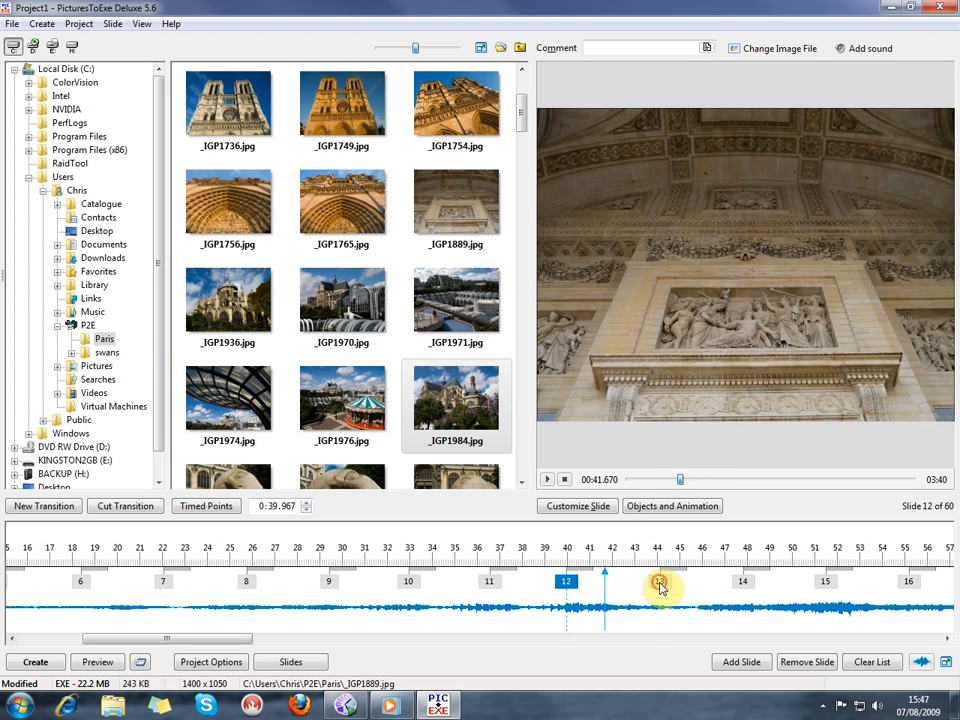
left_click_drag(660, 588, 653, 588)
left_click(741, 588)
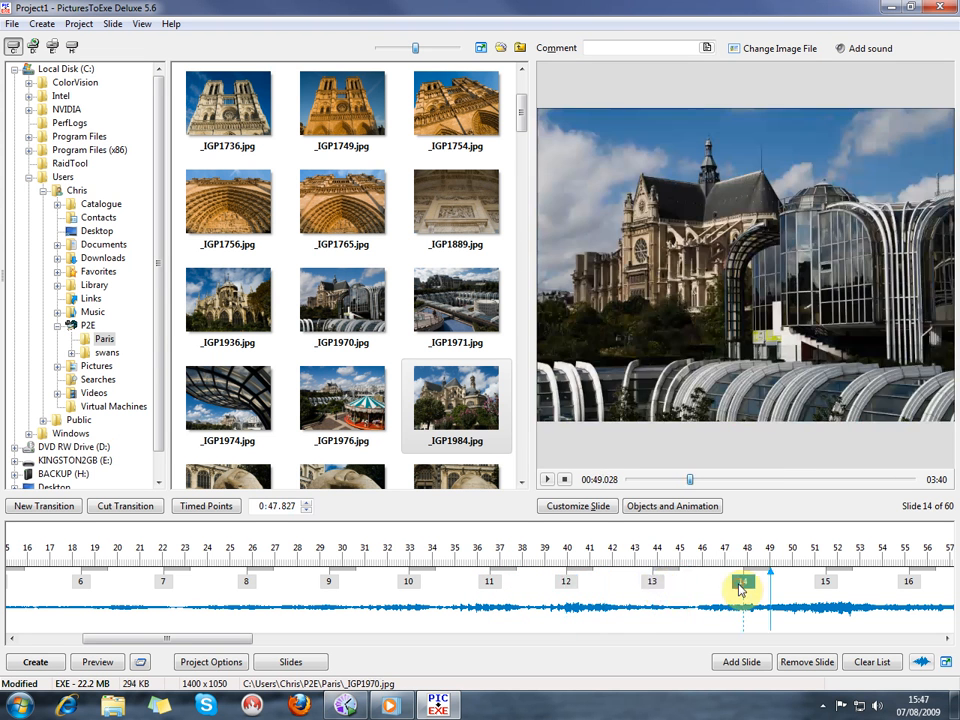
left_click_drag(741, 589, 735, 589)
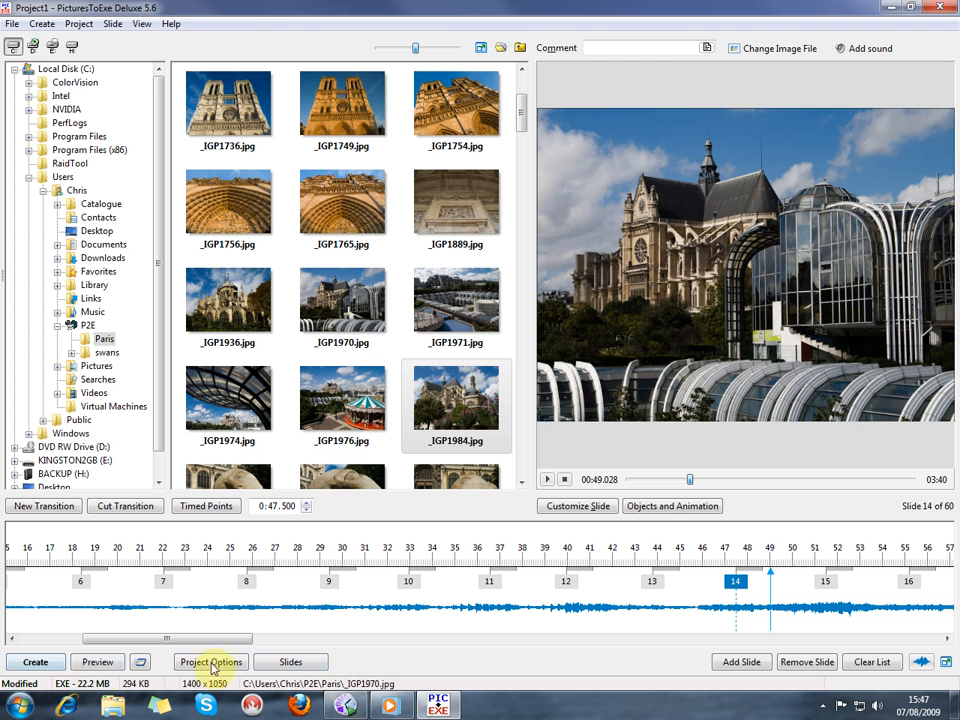
Create the slideshow as an executable file for PC named Project1.exe in the Paris folder of the P2E library
left_click(53, 665)
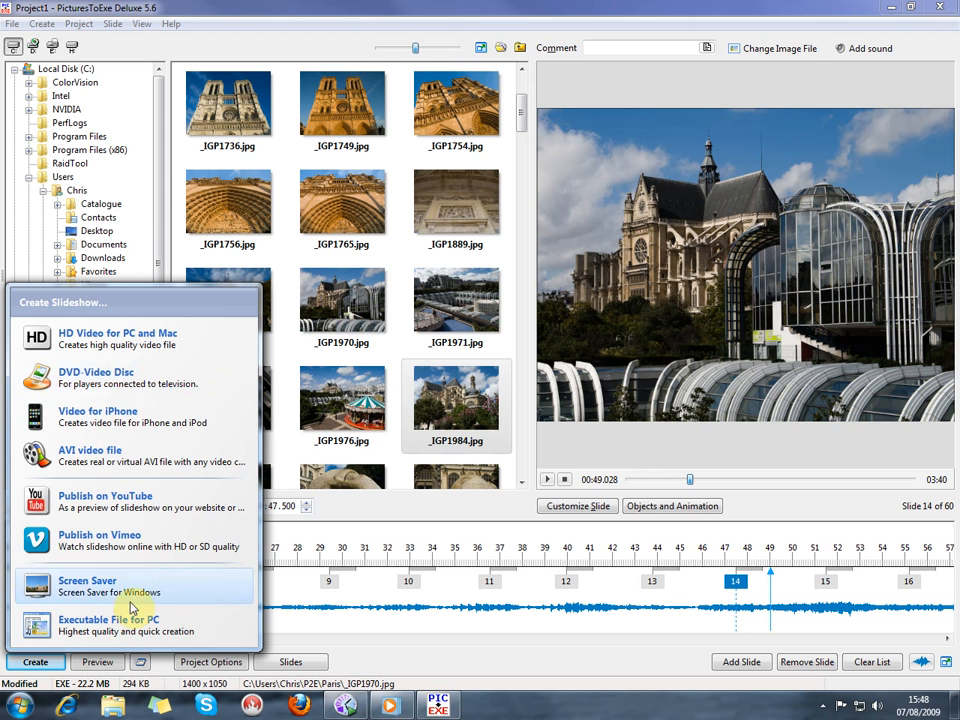
left_click(62, 636)
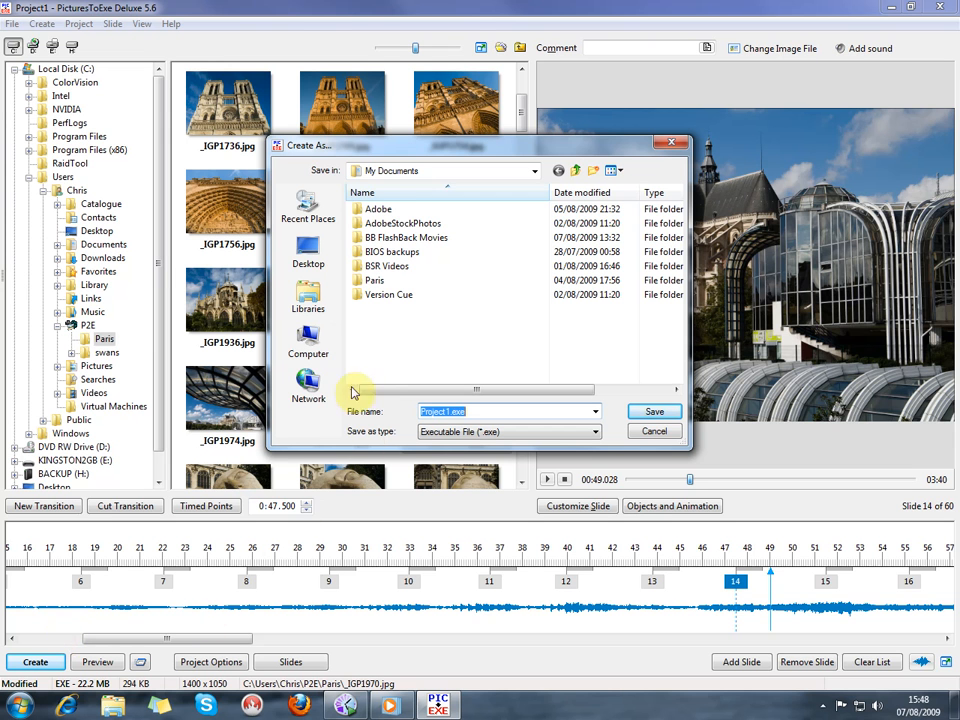
left_click(313, 300)
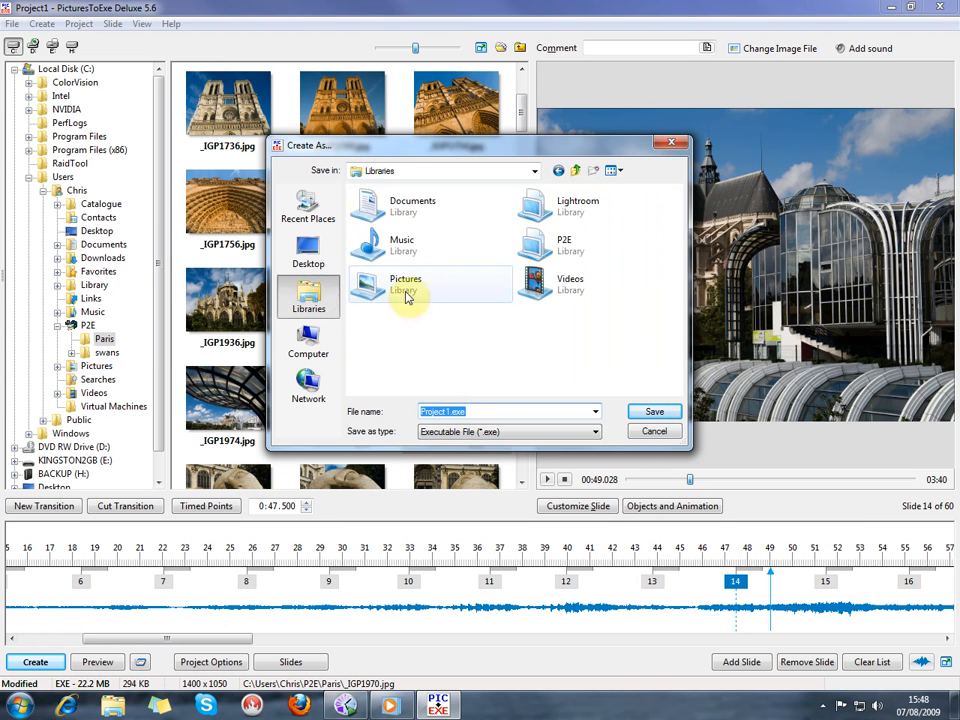
double_click(534, 242)
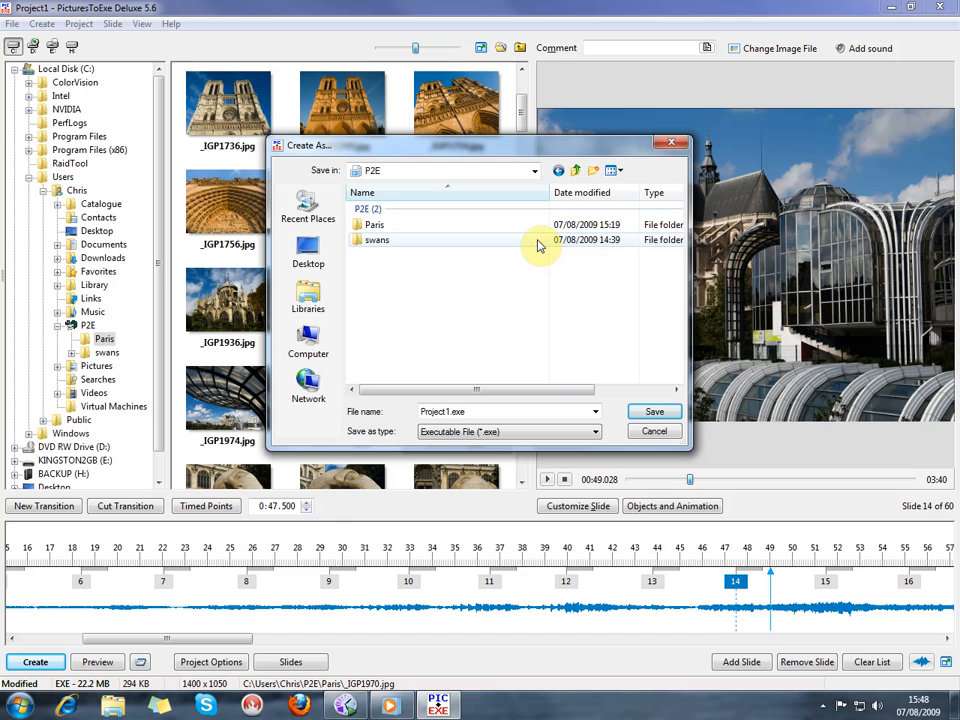
double_click(376, 226)
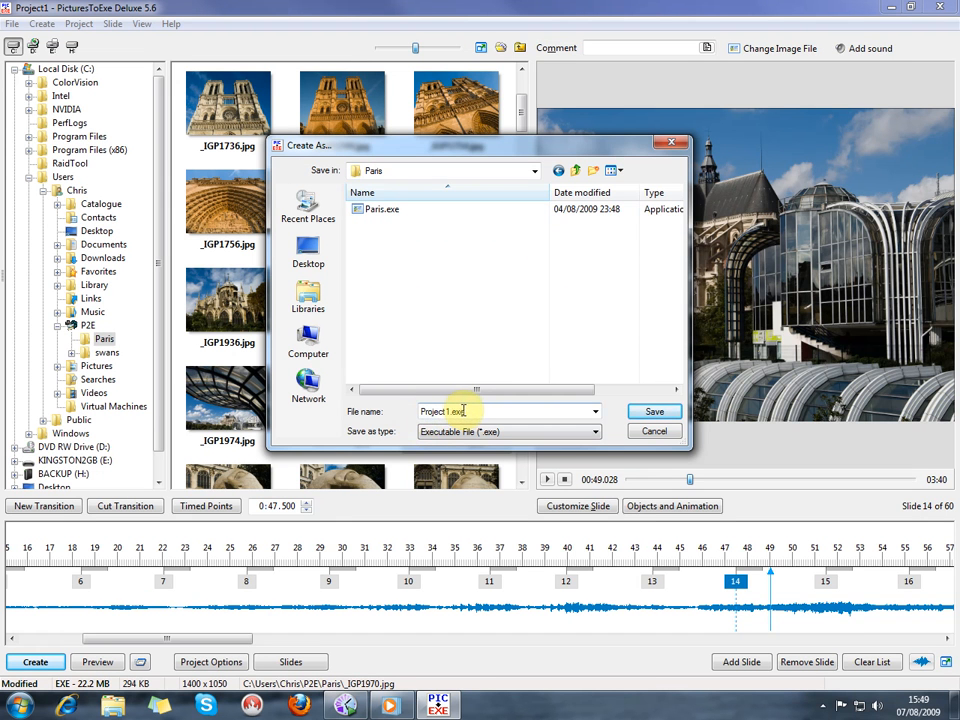
left_click(635, 413)
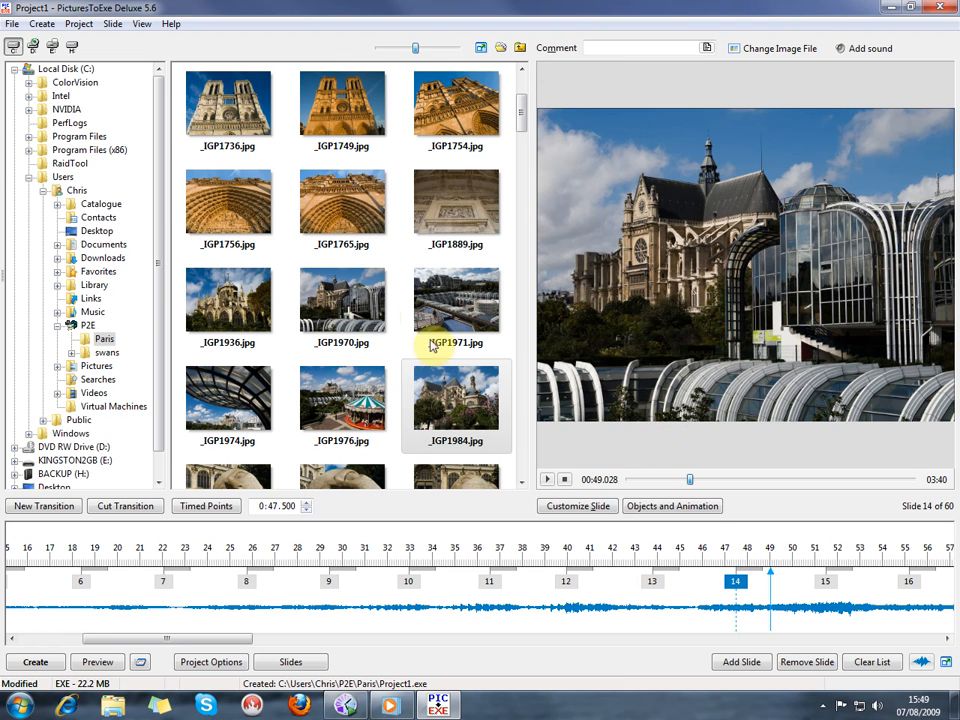
Create a ZIP backup of the project as Project1_Aug7-2009_15-49-21.zip in the Backup\P2E backups folder on drive H:
left_click(12, 24)
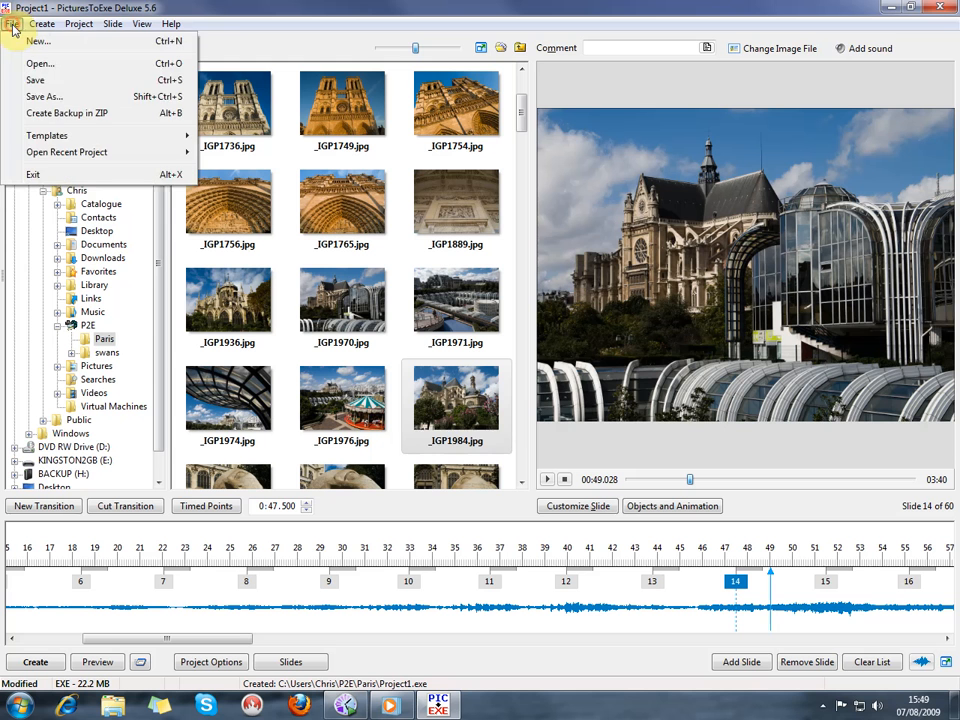
left_click(36, 113)
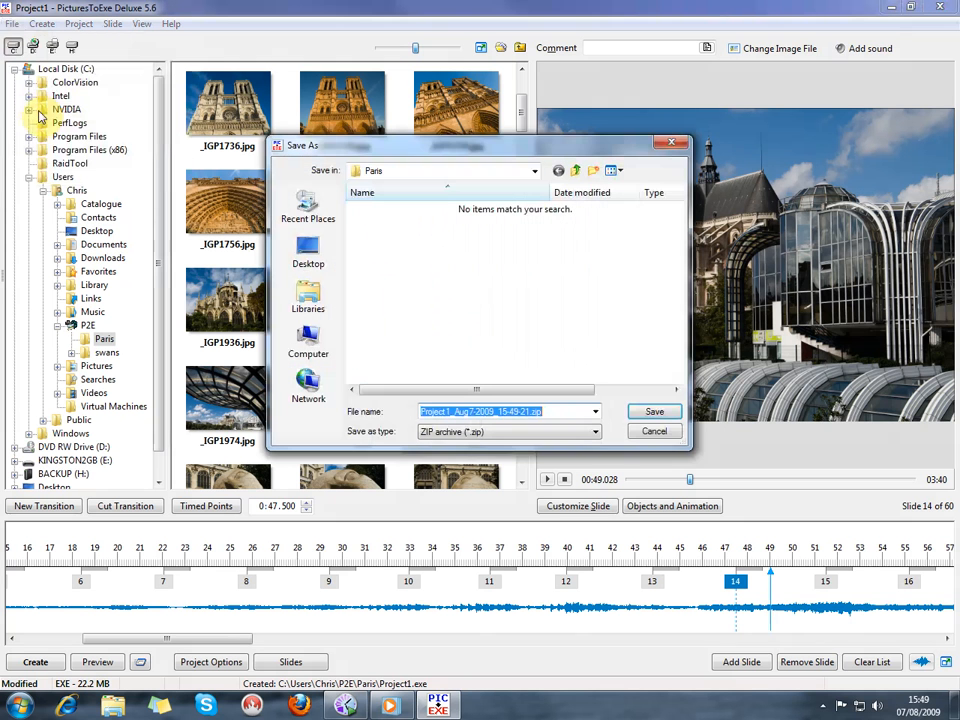
left_click(316, 338)
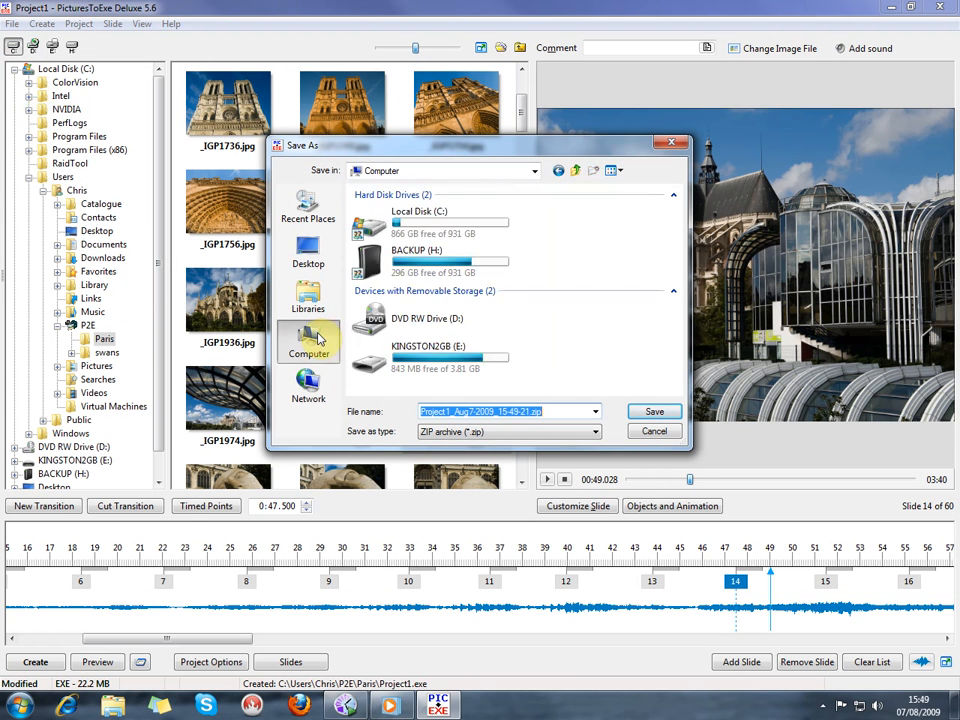
double_click(370, 263)
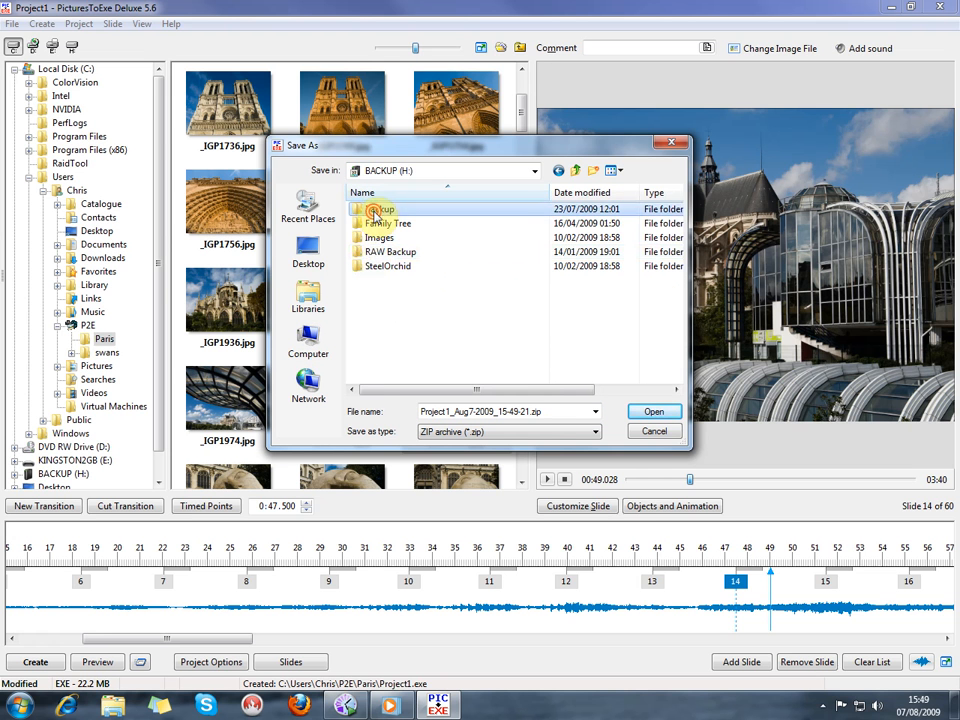
double_click(376, 210)
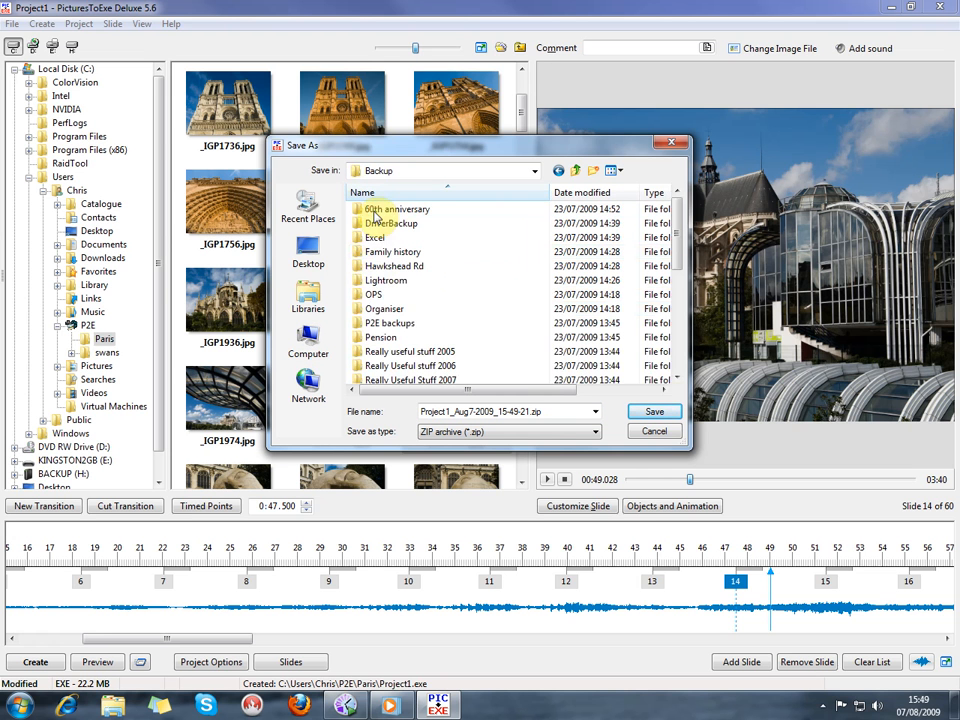
double_click(372, 323)
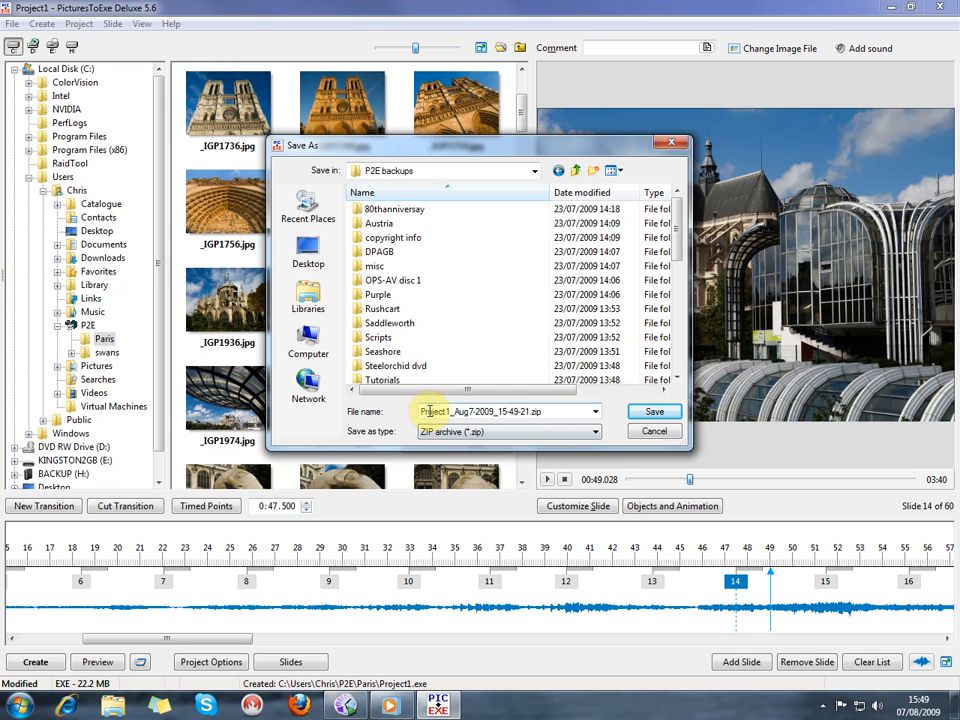
left_click(650, 413)
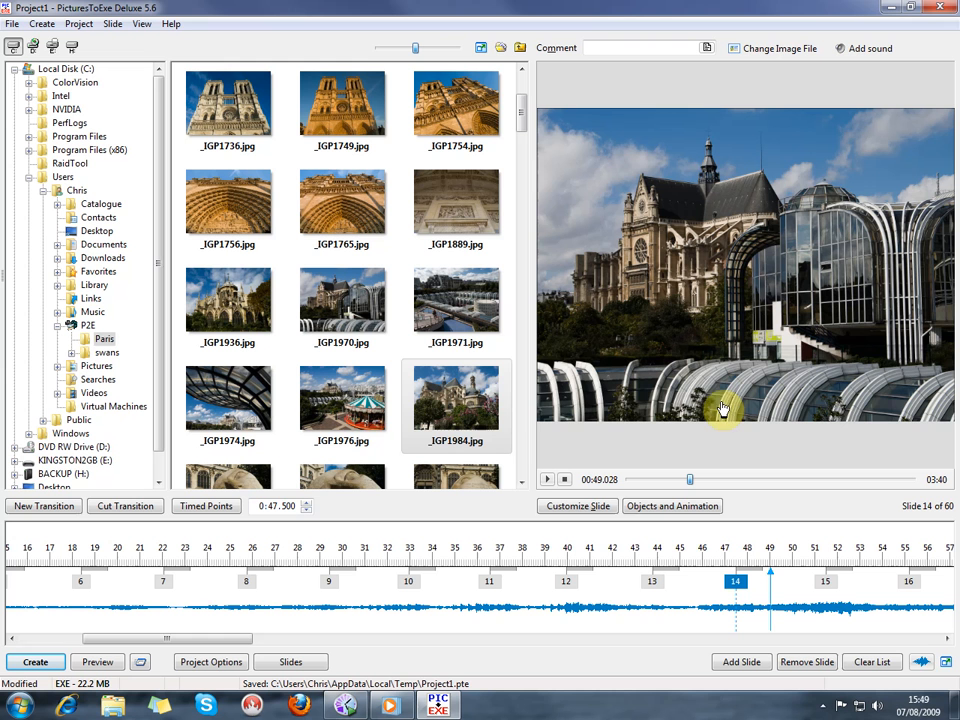
Close the program and save the changed project as Project1.pte in the Paris folder
left_click(940, 9)
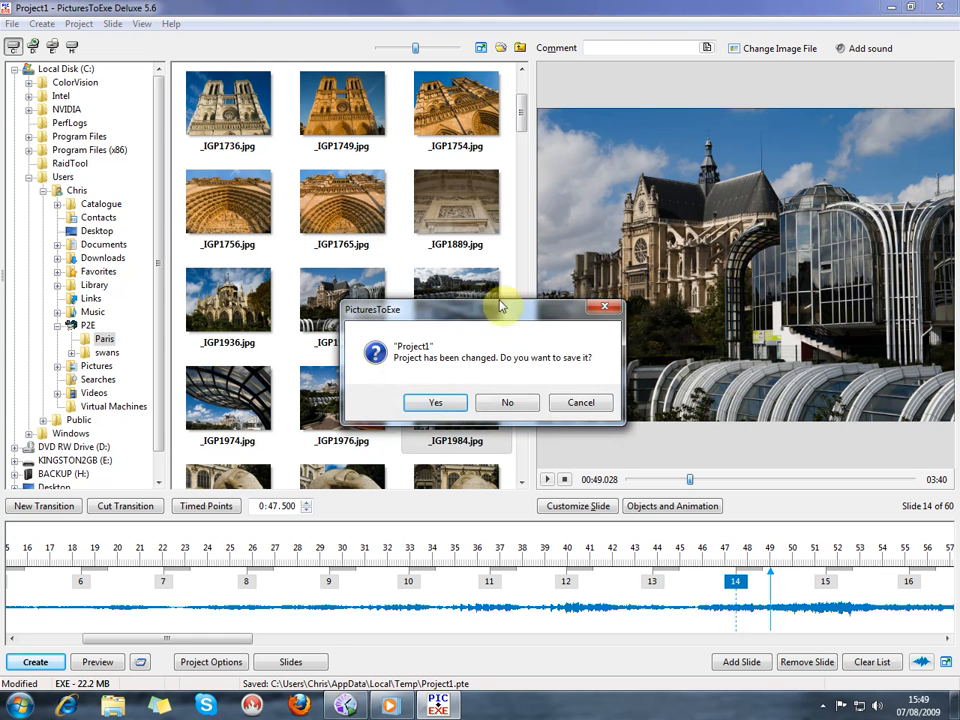
left_click(442, 403)
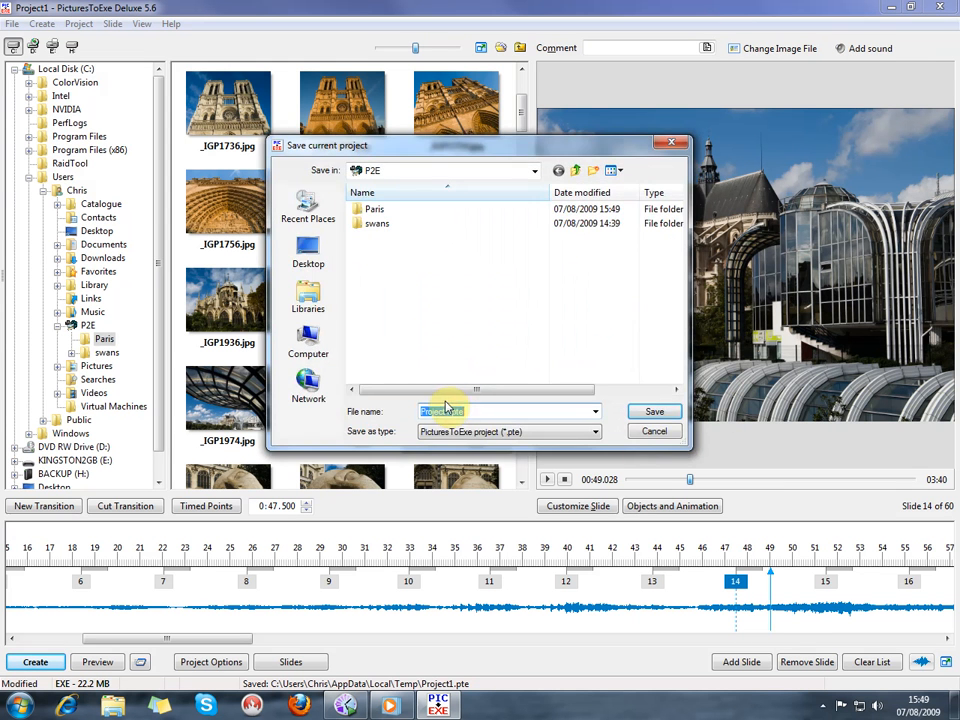
double_click(374, 212)
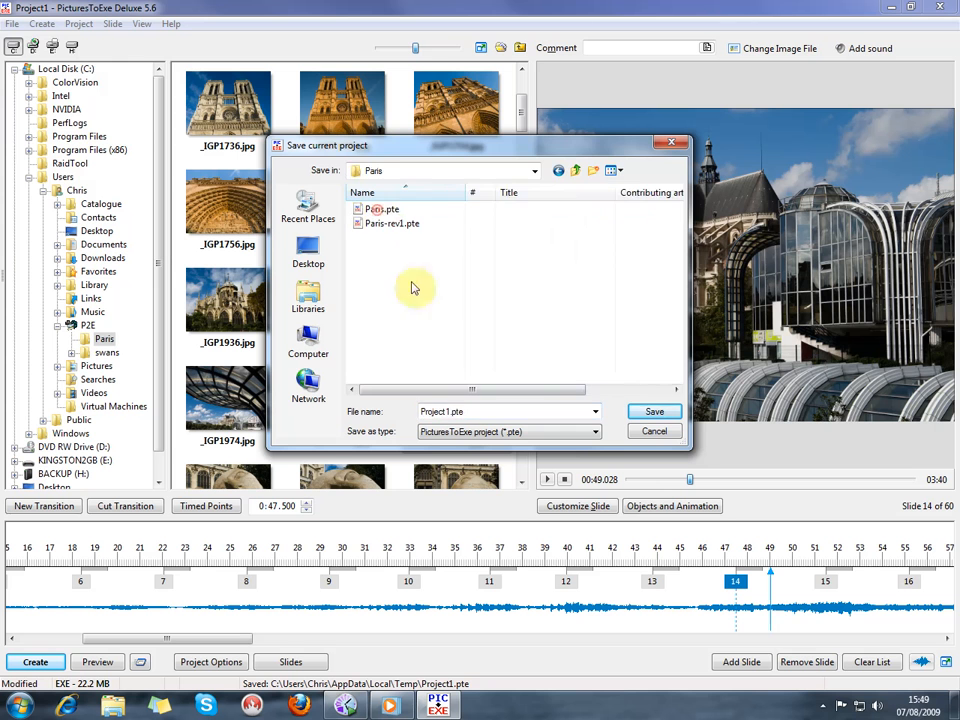
left_click(646, 412)
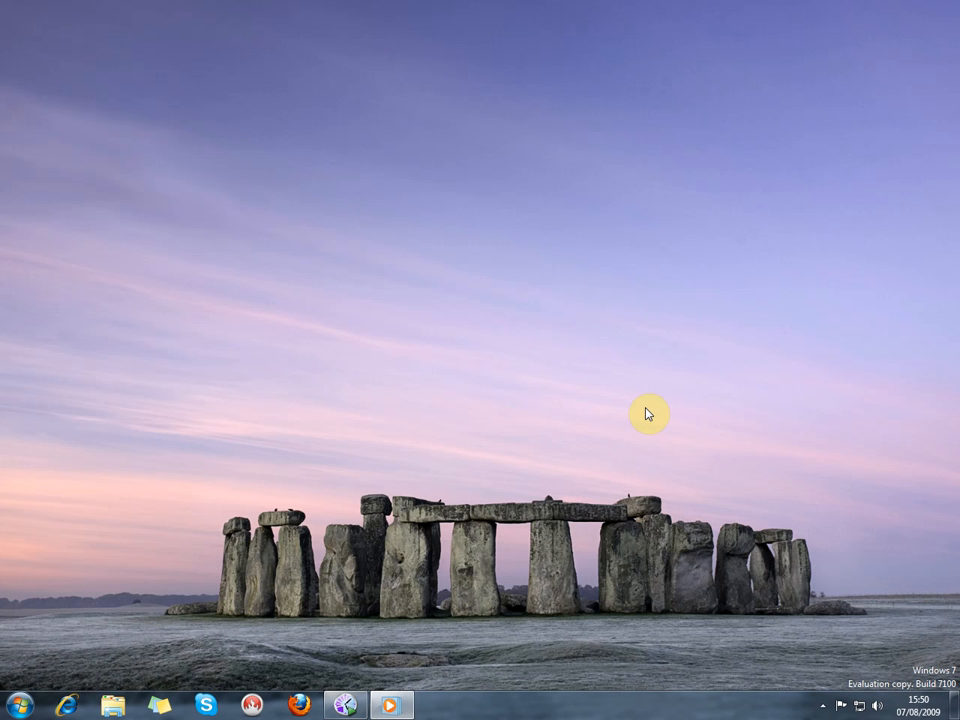
Switch to Windows Explorer, play Project1.exe from the P2E library's Paris folder and exit the running show
left_click(108, 710)
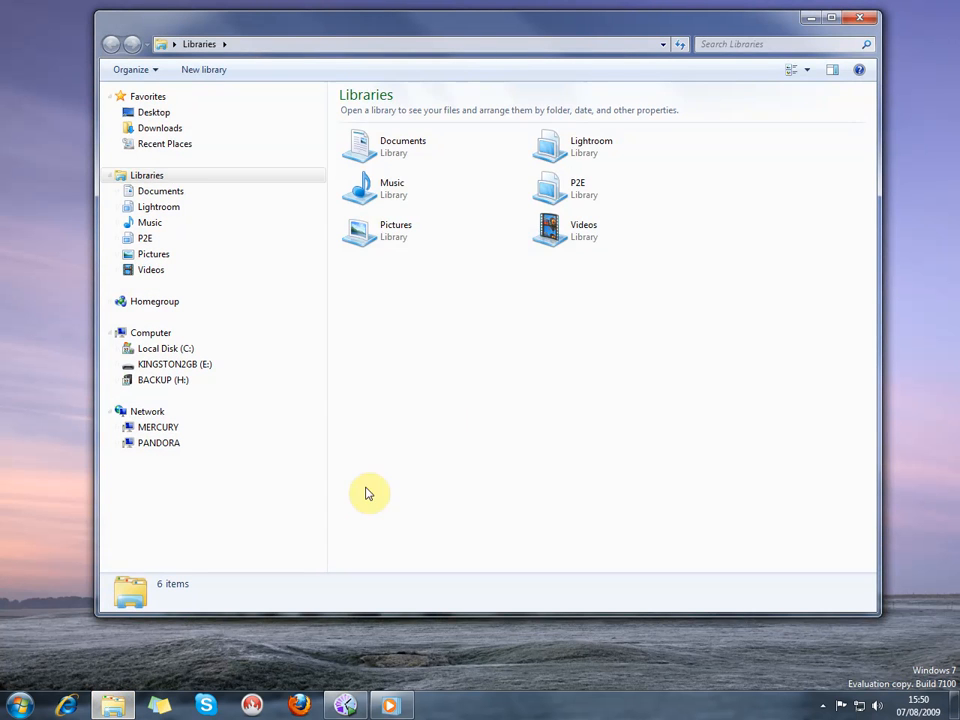
double_click(550, 190)
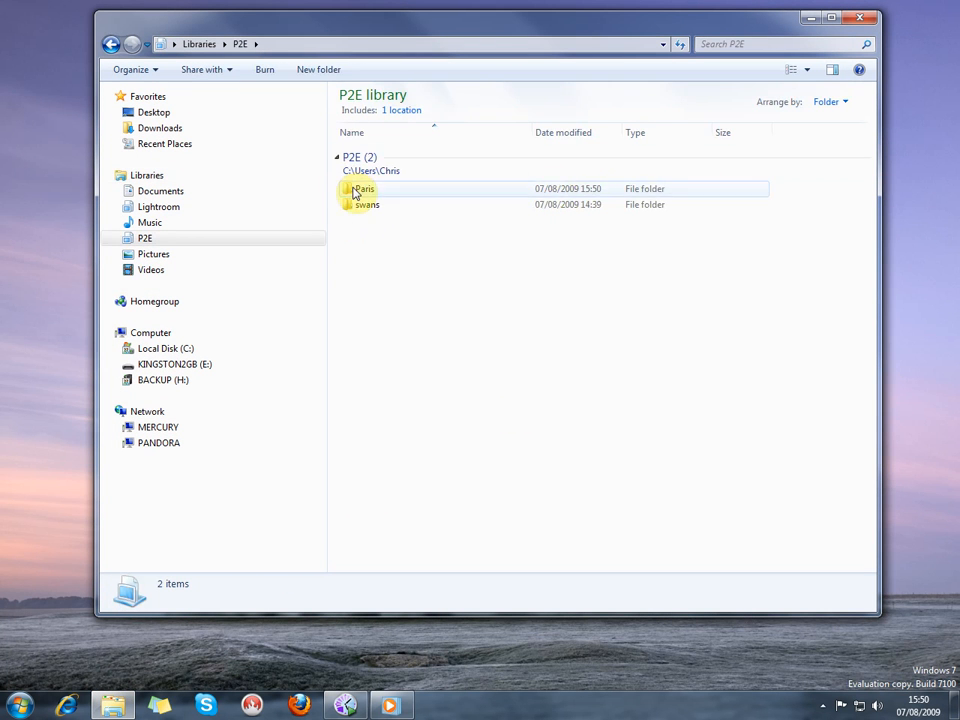
double_click(355, 190)
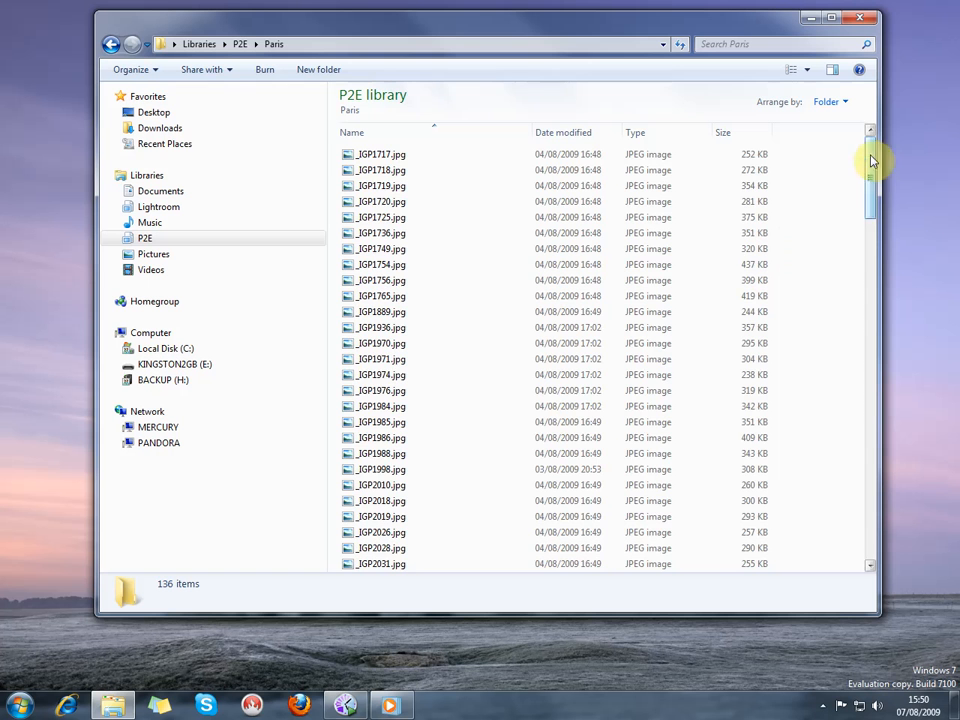
left_click_drag(871, 160, 847, 521)
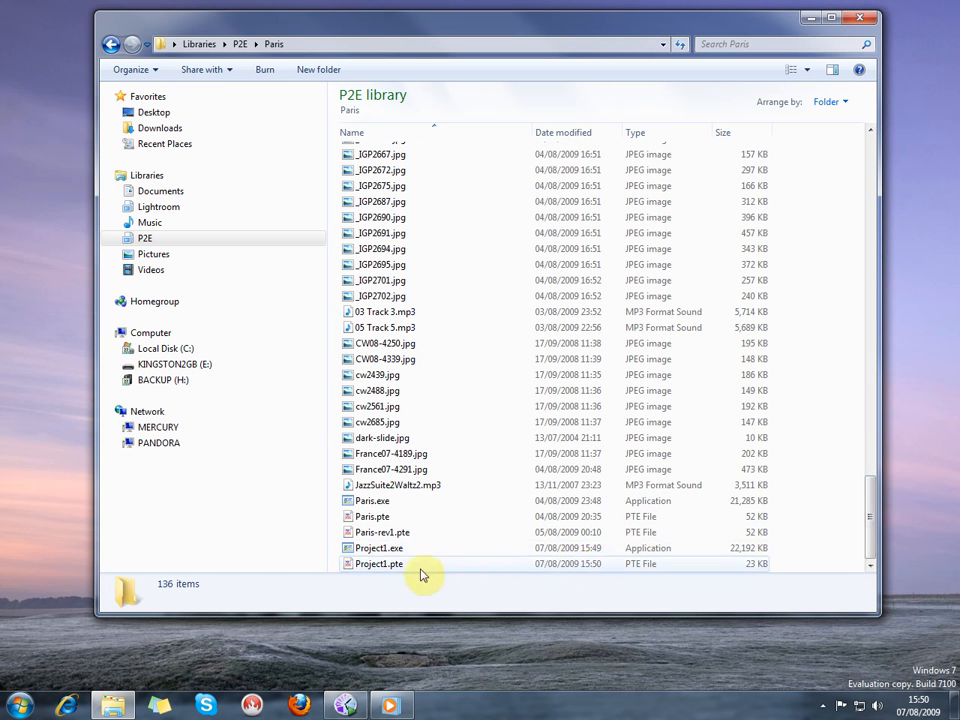
left_click(373, 550)
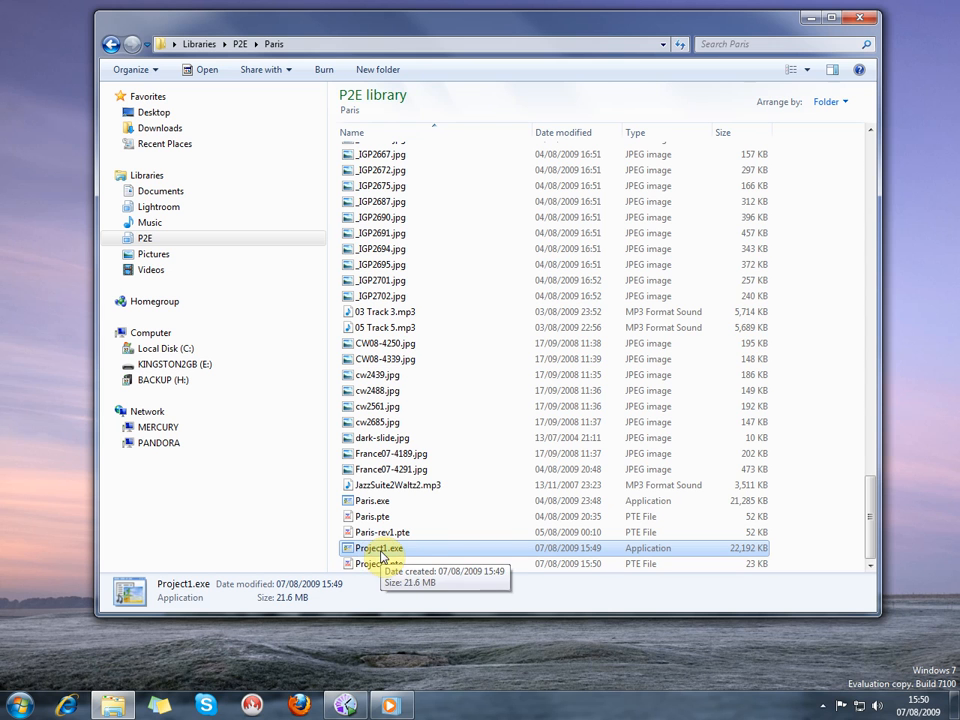
double_click(380, 551)
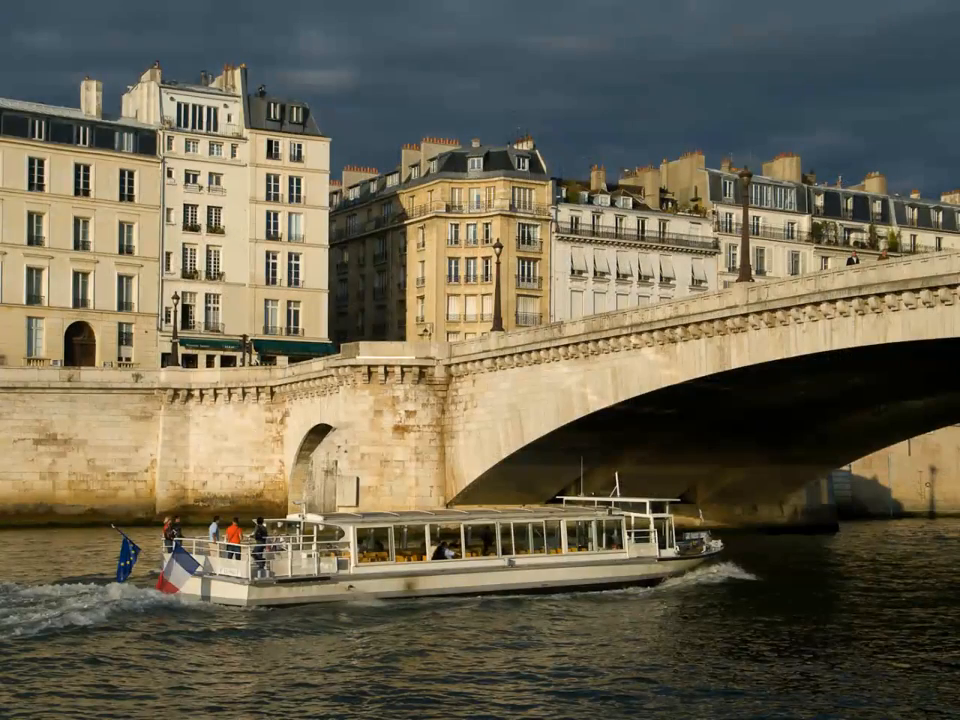
key("Escape")
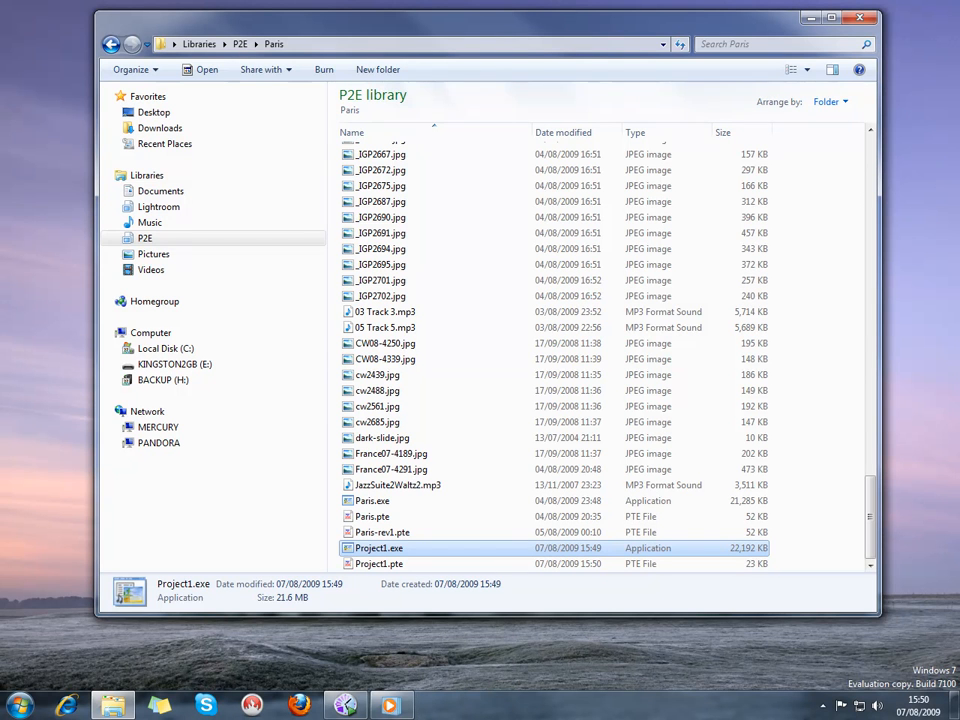